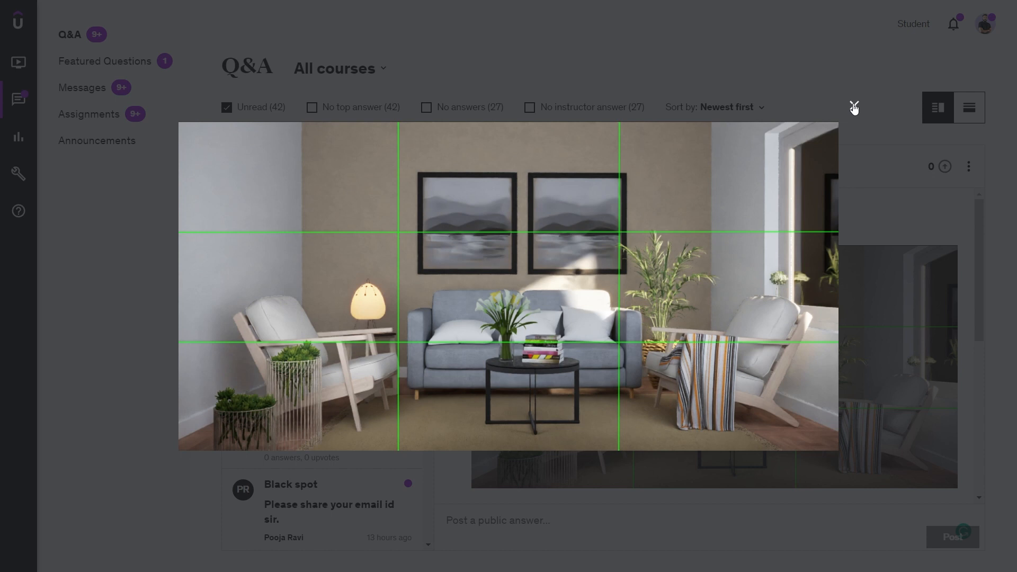
- Close the enlarged student image, switch to SketchUp, and start the interactive V-Ray render of Scene 2
click(854, 107)
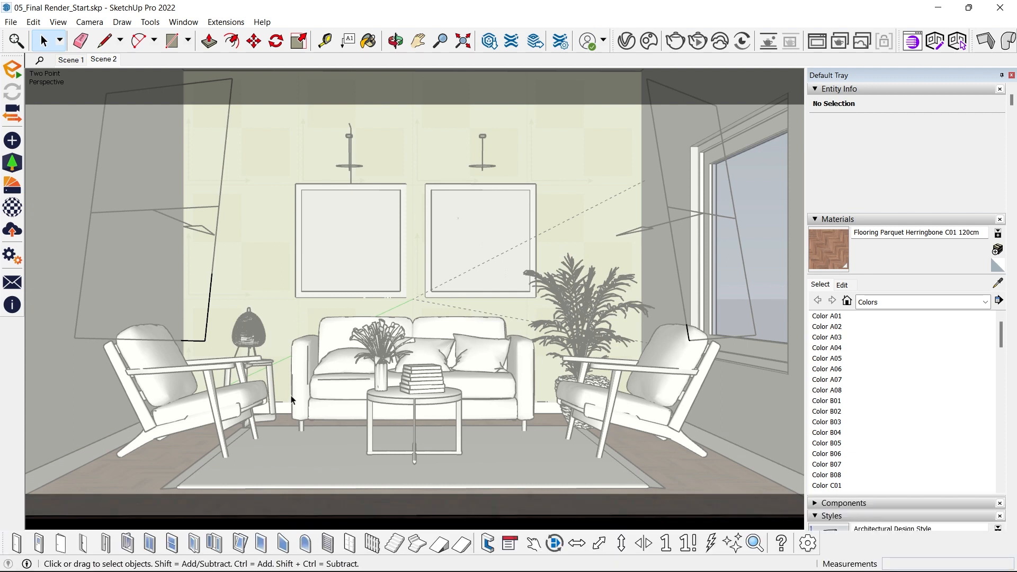
click(695, 61)
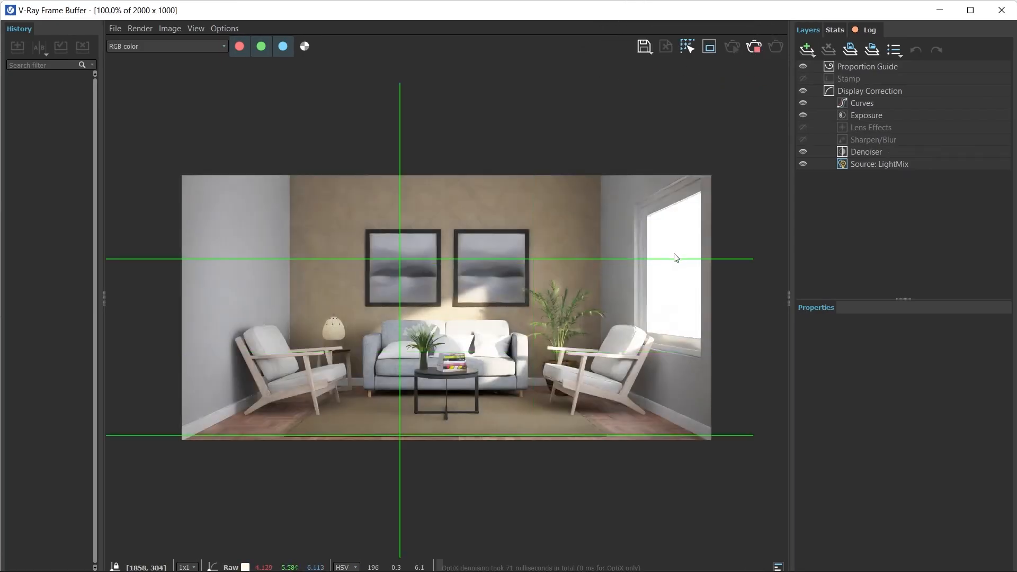
scroll(641, 225, down, 1)
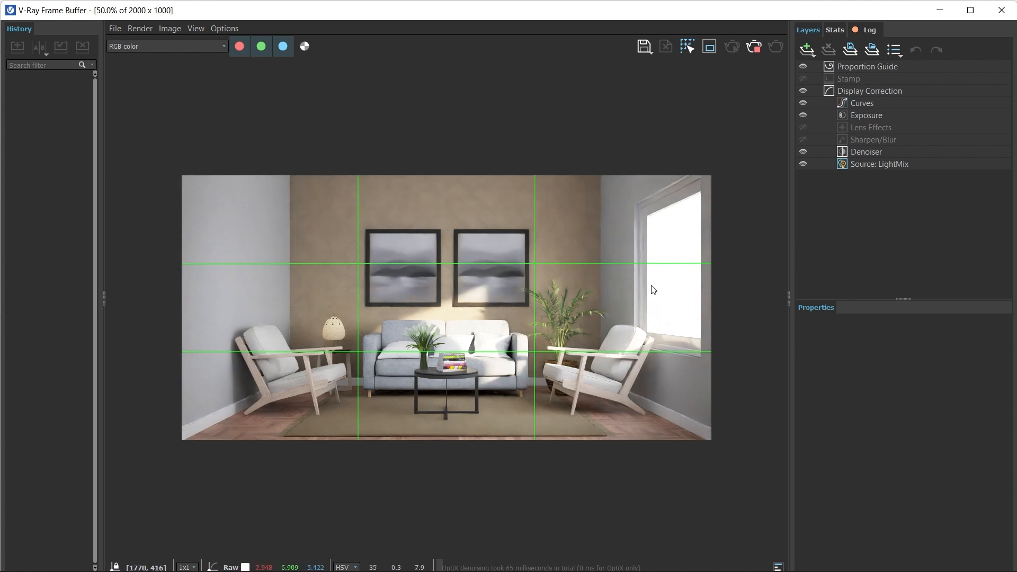
- Examine the window, the wall pictures and the furniture in the rendered living room at 100% and 50%
scroll(657, 291, up, 2)
scroll(599, 257, down, 1)
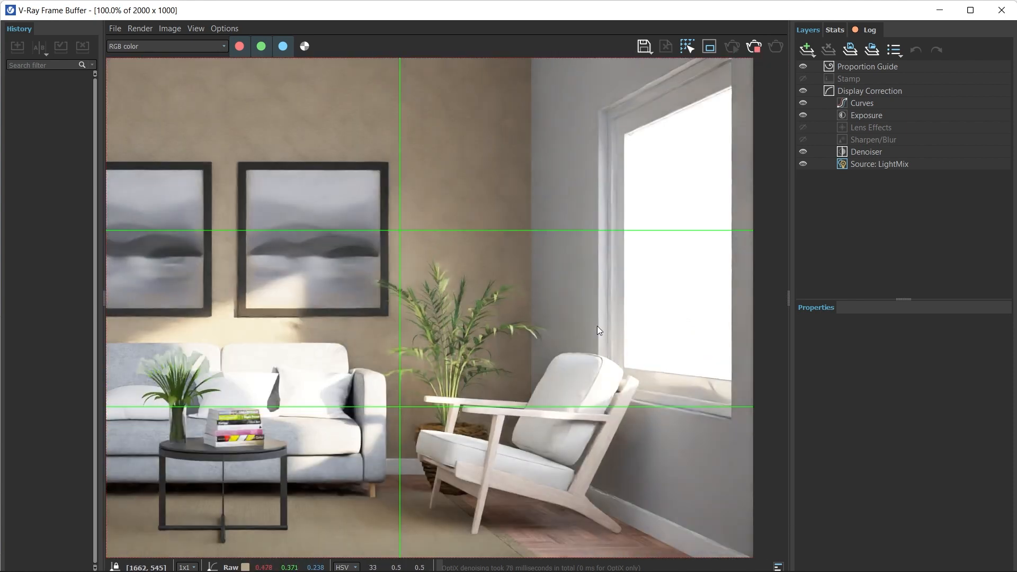
scroll(597, 326, down, 1)
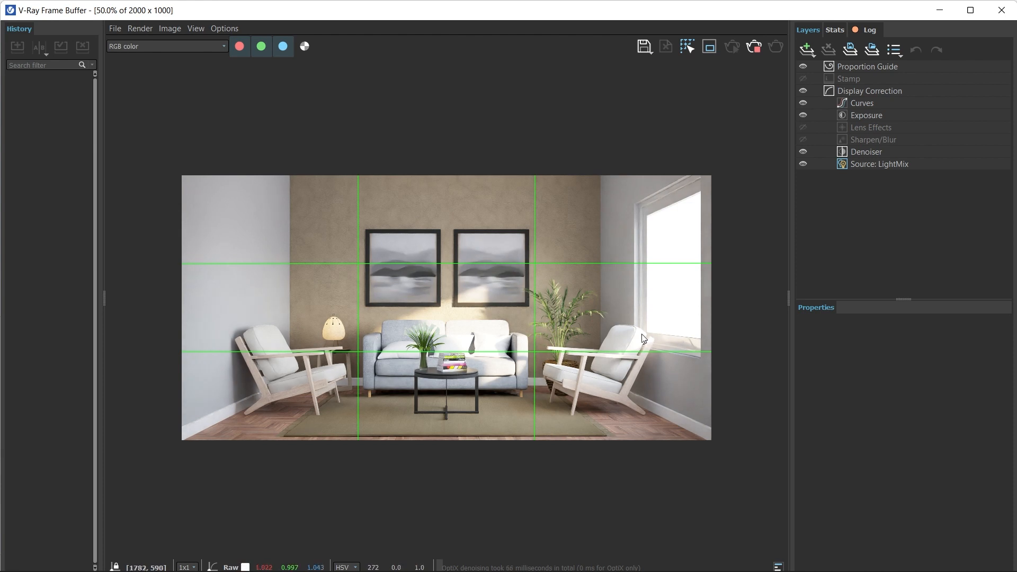
scroll(670, 315, up, 1)
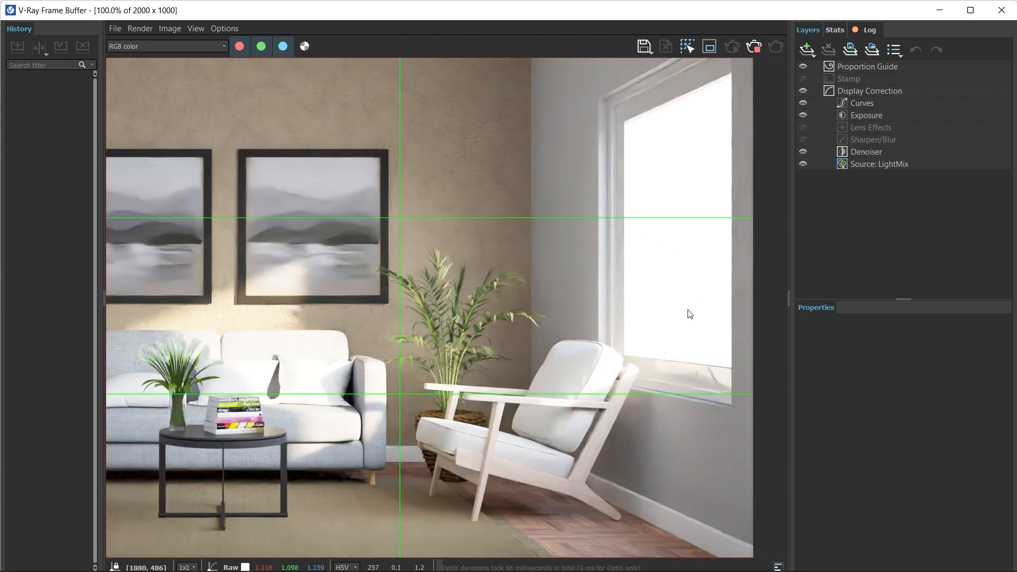
scroll(629, 318, down, 1)
scroll(629, 318, up, 1)
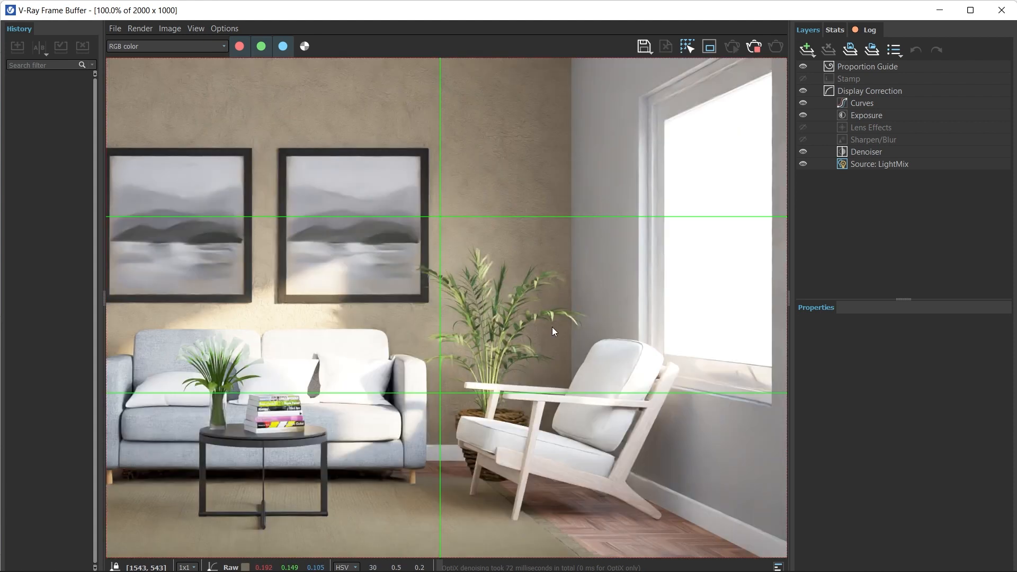
scroll(535, 310, down, 1)
scroll(609, 316, up, 1)
scroll(610, 320, down, 1)
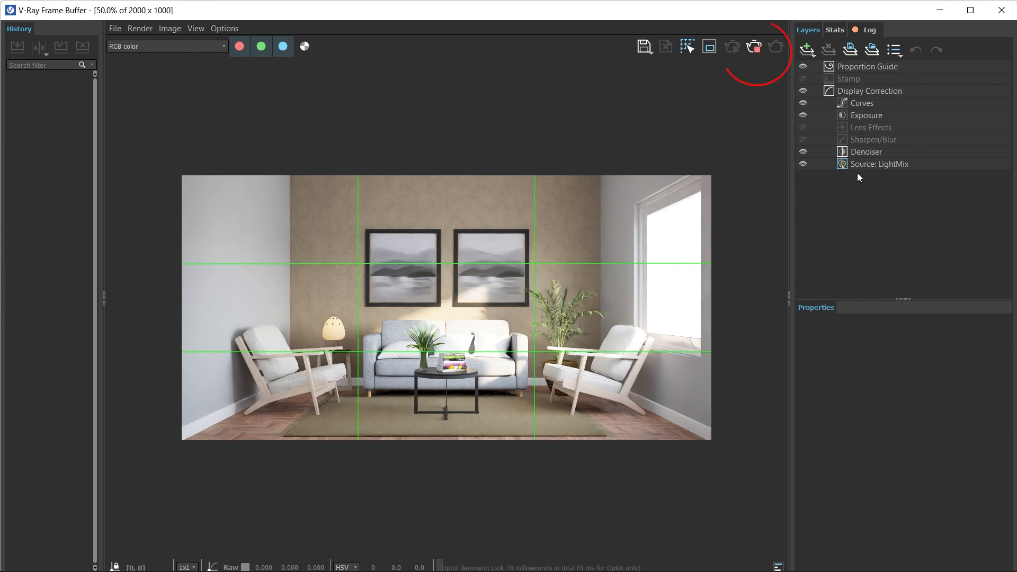
- Stop the interactive render and switch off the SunLight and Environment lights in the LightMix source
click(753, 52)
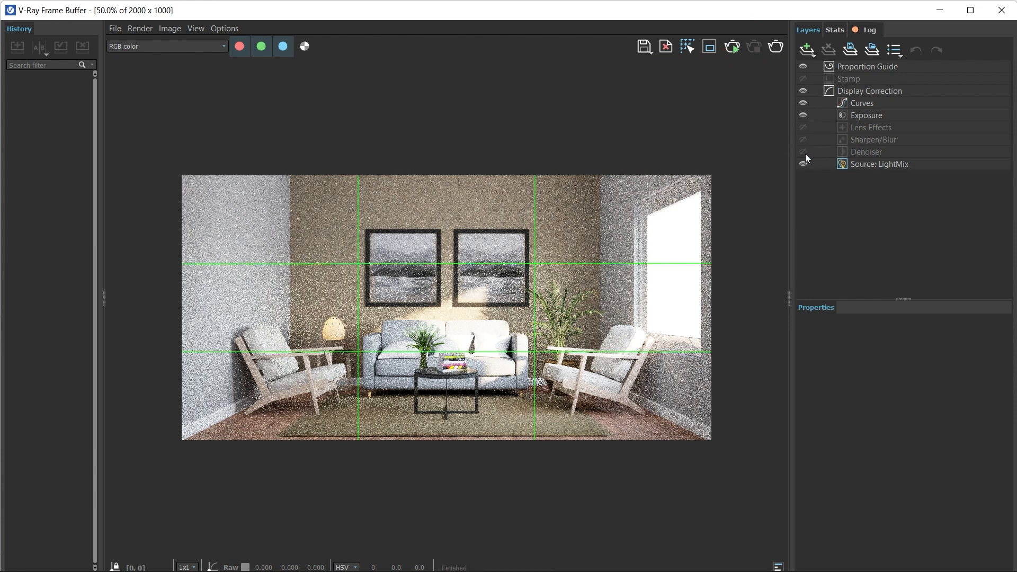
click(856, 165)
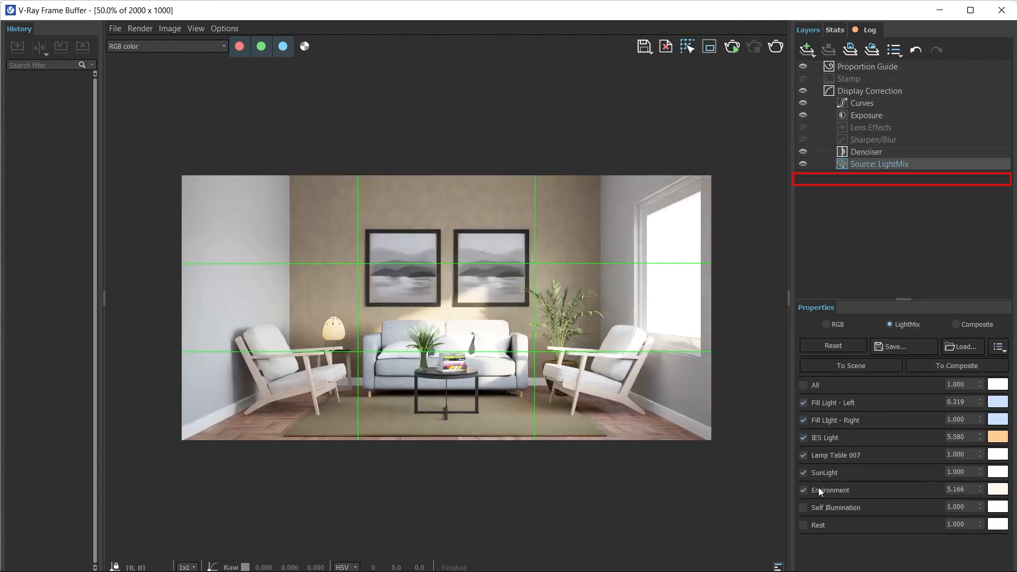
click(803, 475)
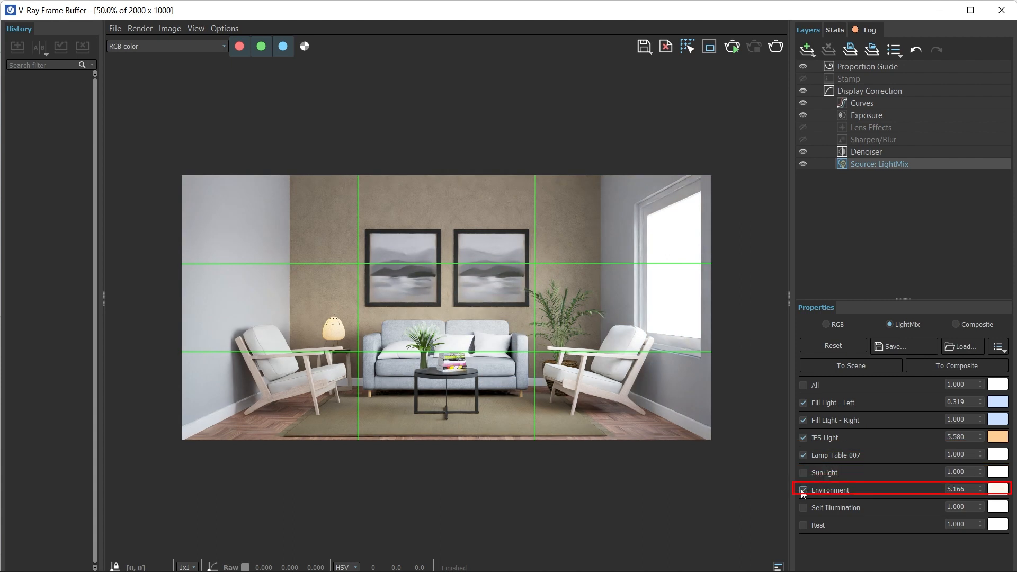
click(803, 490)
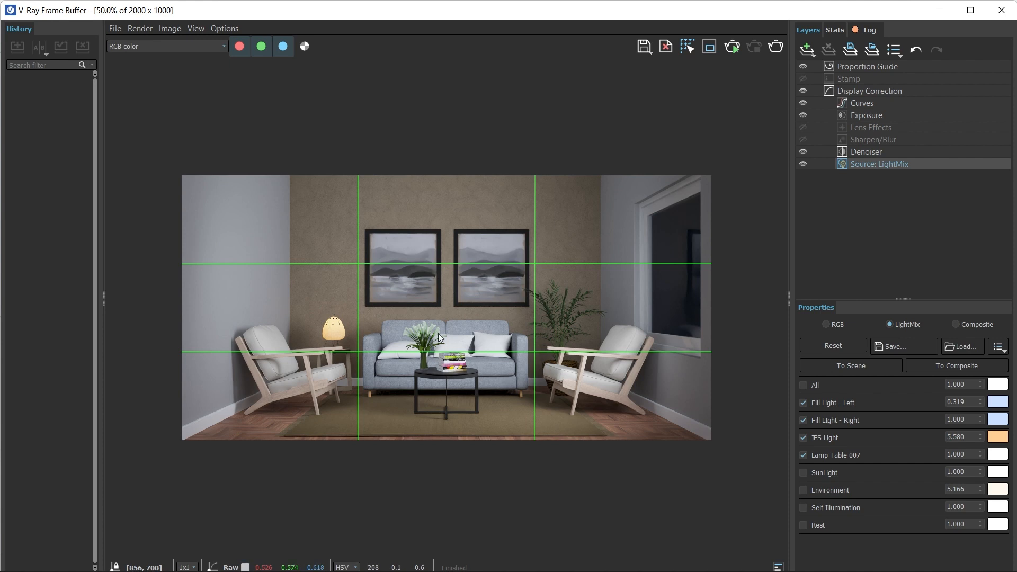
scroll(701, 259, up, 2)
scroll(613, 232, down, 1)
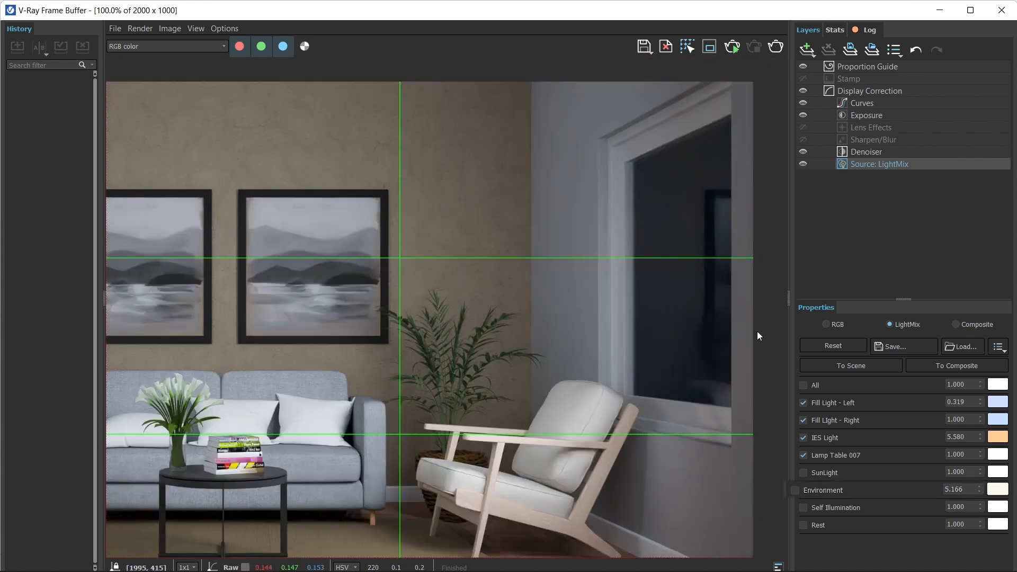
- Switch the Environment light back on in the LightMix and set its intensity to 0.1
click(486, 481)
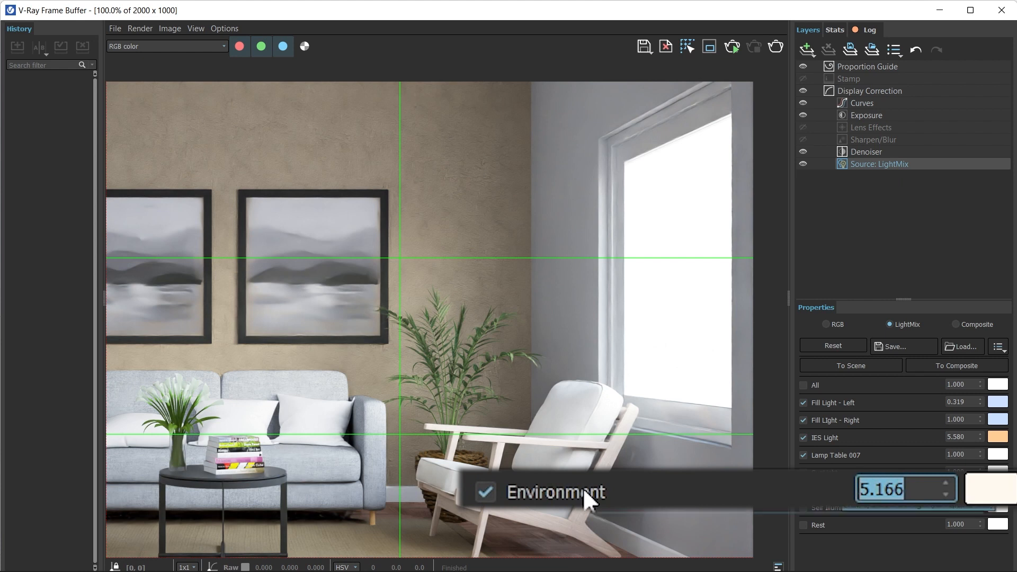
text(0.1)
key(Return)
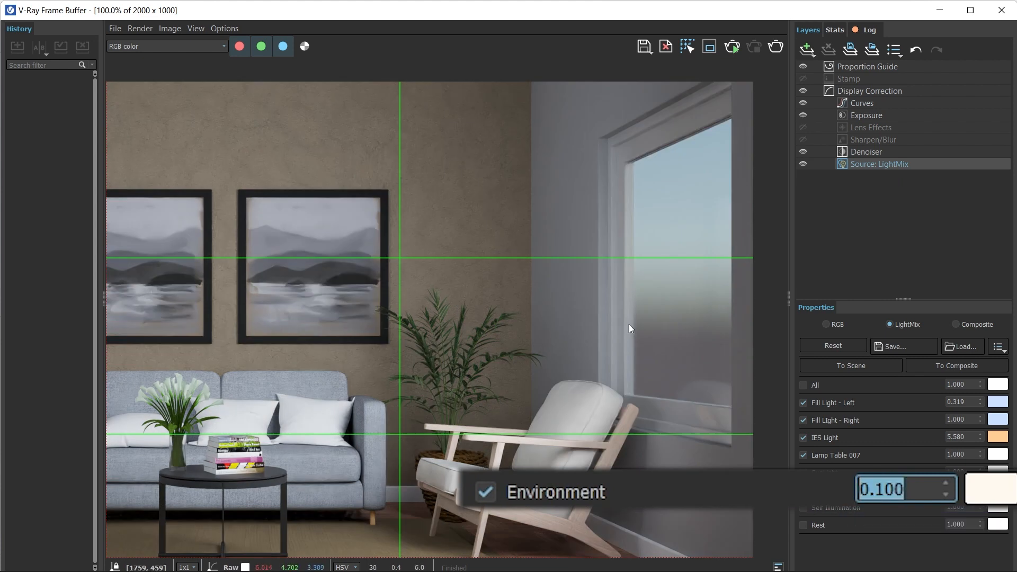
scroll(634, 339, down, 2)
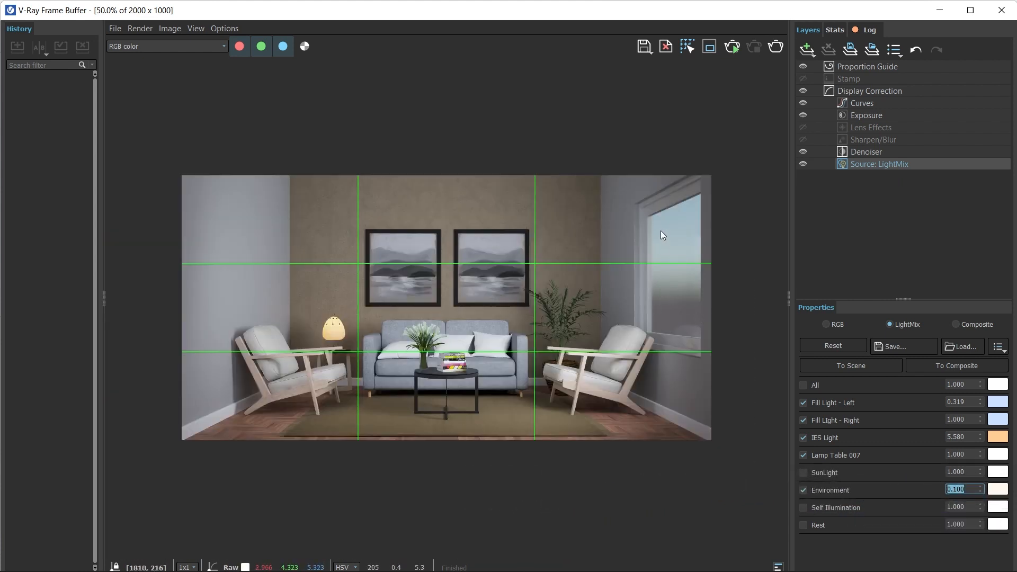
scroll(674, 261, up, 2)
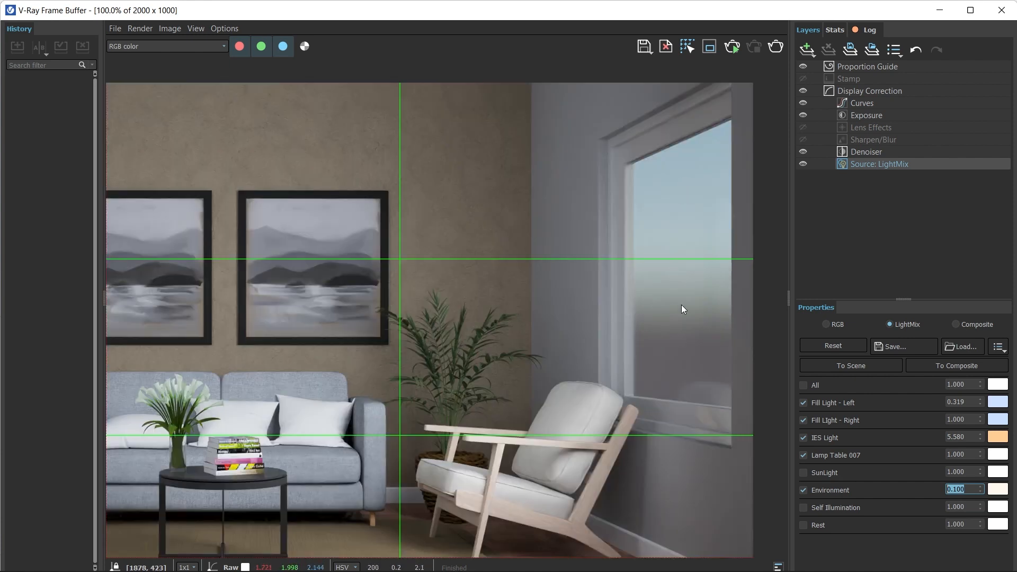
- Switch SunLight back on in the LightMix and check the window and room in the render
click(803, 472)
scroll(609, 429, down, 2)
scroll(474, 370, up, 2)
scroll(477, 343, down, 2)
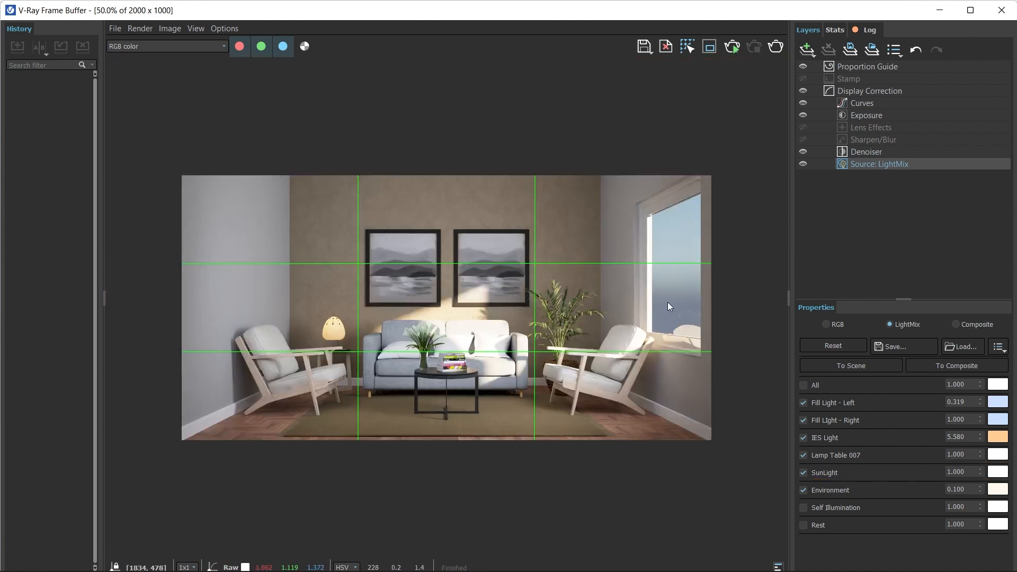
- Toggle SunLight and Environment off and back on to compare how each lights the room
click(805, 473)
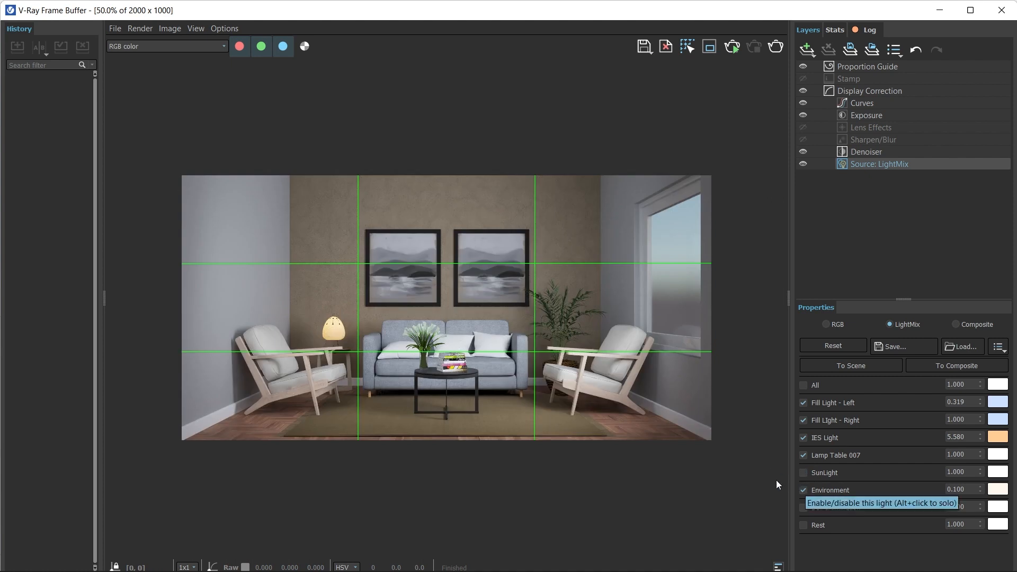
click(806, 491)
click(806, 492)
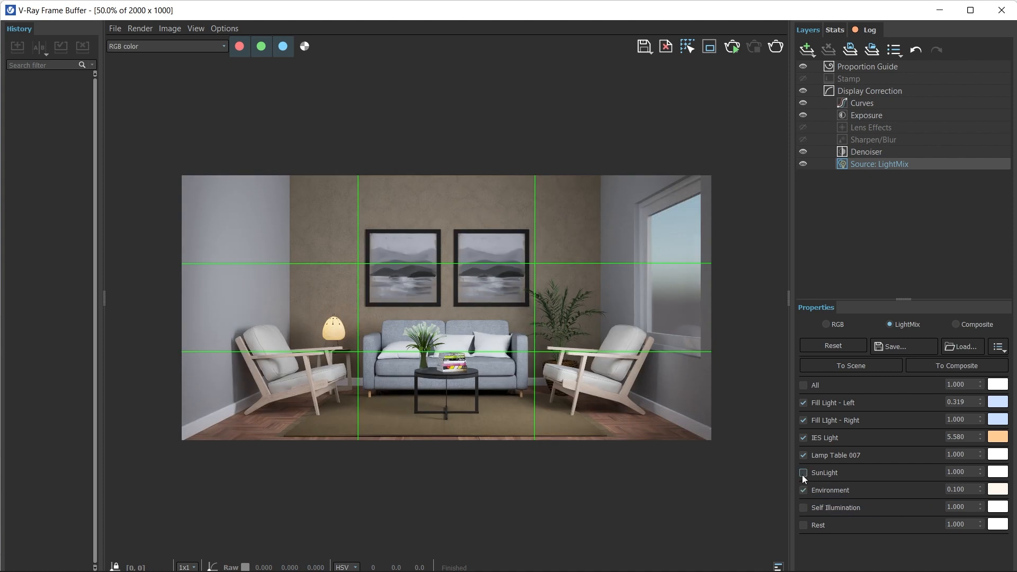
click(802, 473)
- Set the Environment light's LightMix intensity to 1 and close the V-Ray Frame Buffer
click(980, 487)
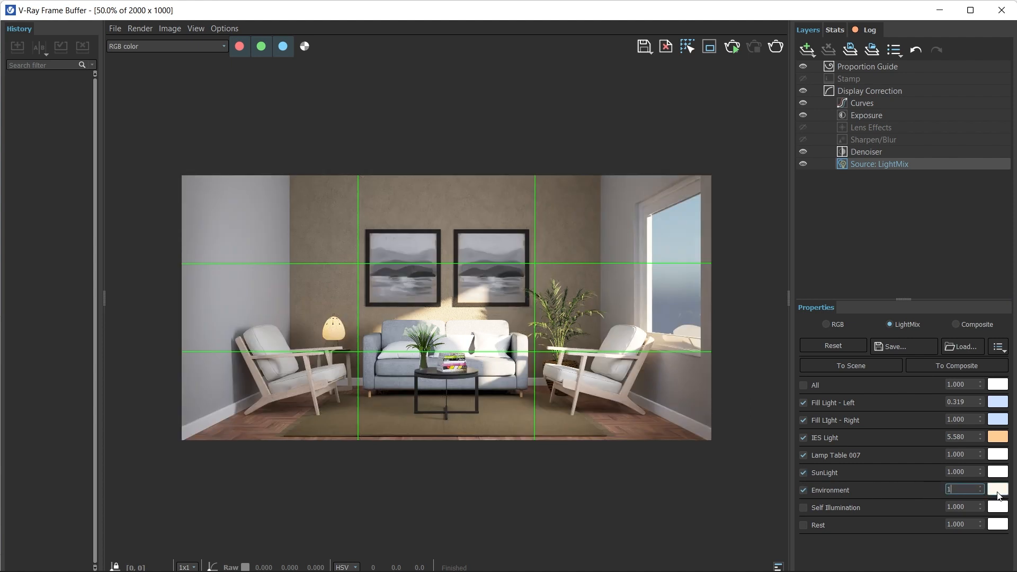
text(1)
key(Return)
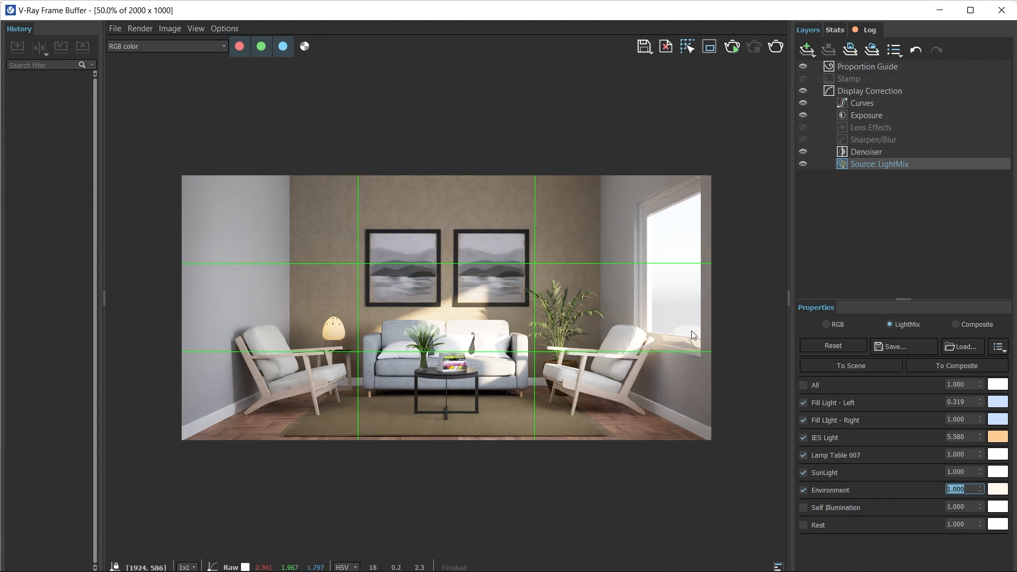
click(998, 12)
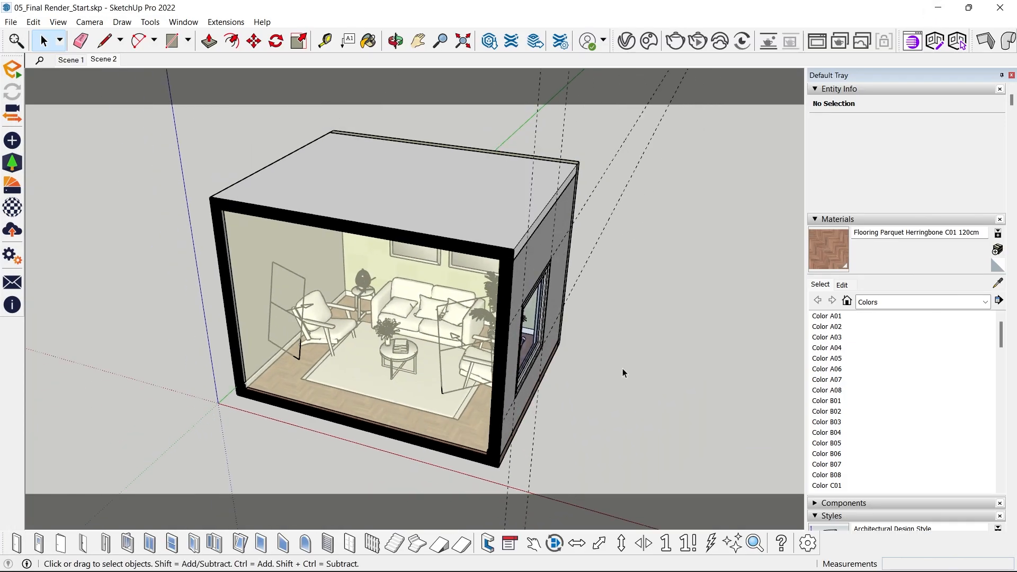
- Draw a vertical rectangle of about 15.3 m² outside the room's window wall and reverse its face
key(r)
click(627, 313)
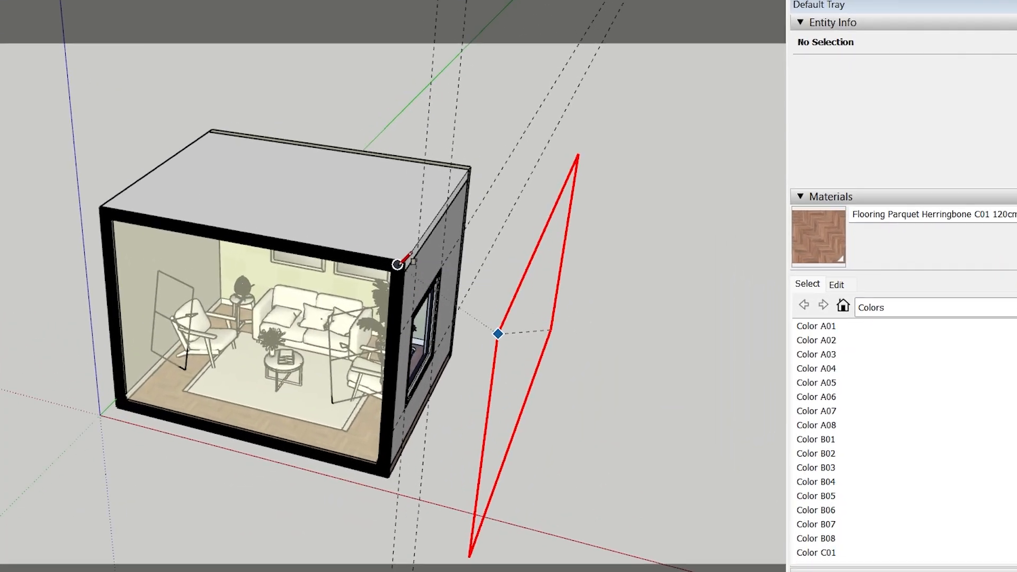
click(506, 269)
right_click(622, 252)
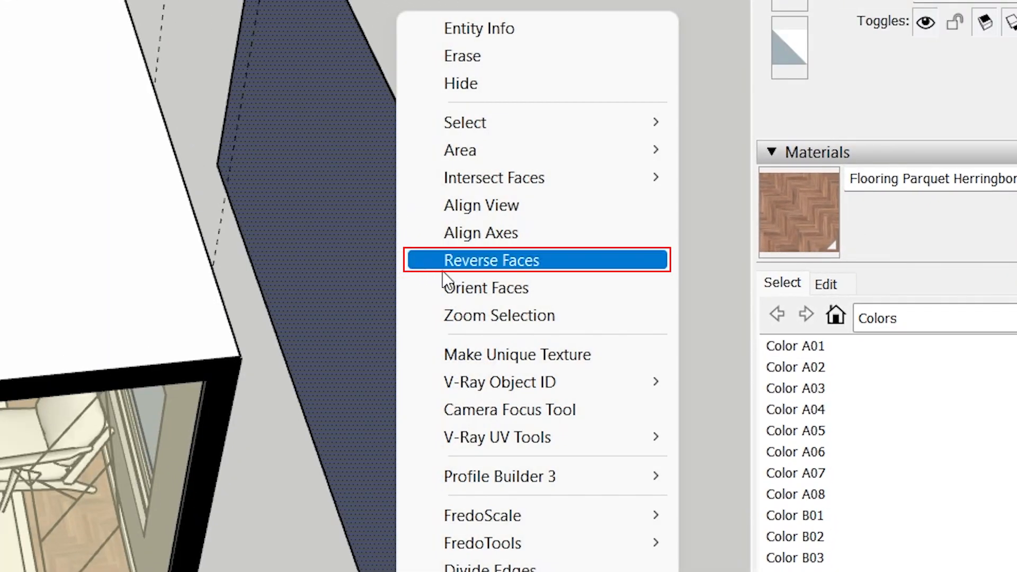
click(456, 264)
- Select only the rectangle's face, preview tree-grass-horizon-architecture-sky-skyline-105671-pxhere.com.jpg, and import it as a texture
middle_drag(424, 302, 577, 204)
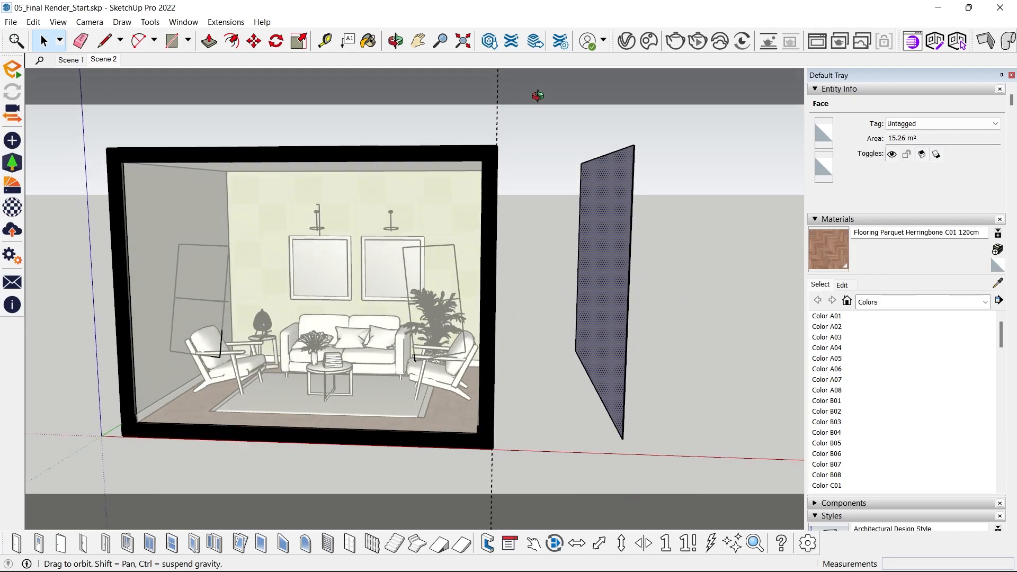
double_click(577, 204)
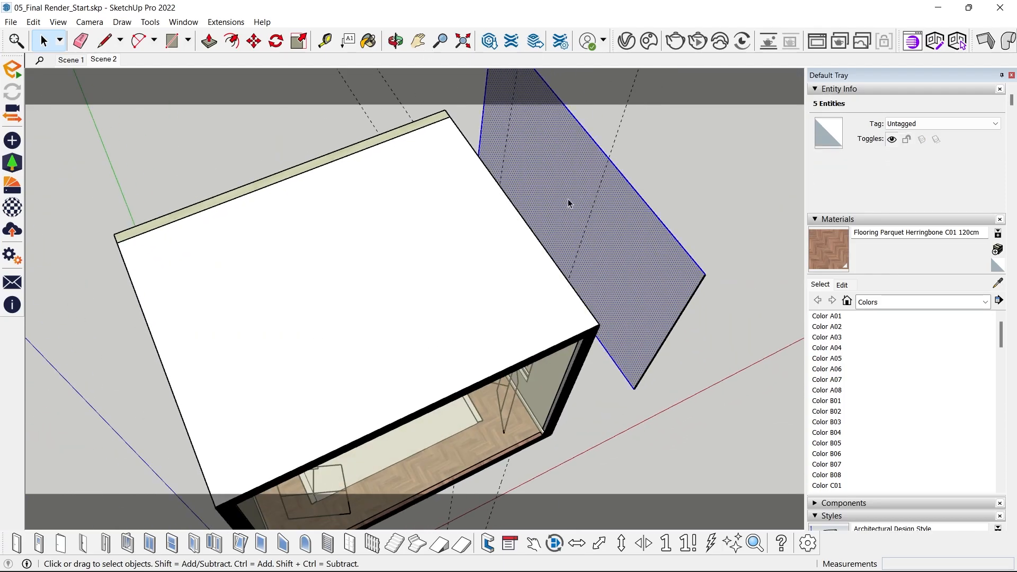
scroll(556, 196, up, 2)
click(555, 203)
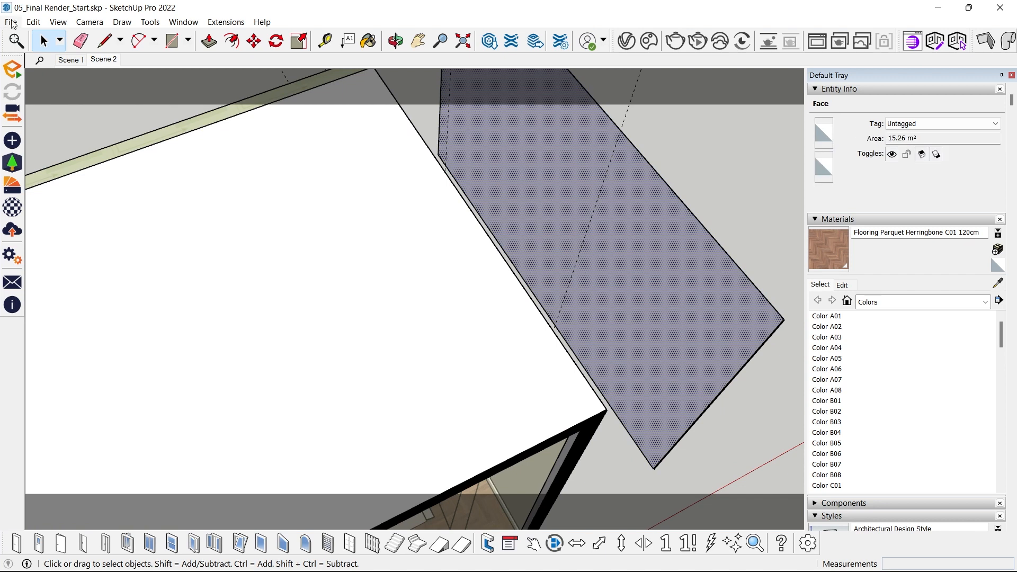
click(11, 22)
click(36, 236)
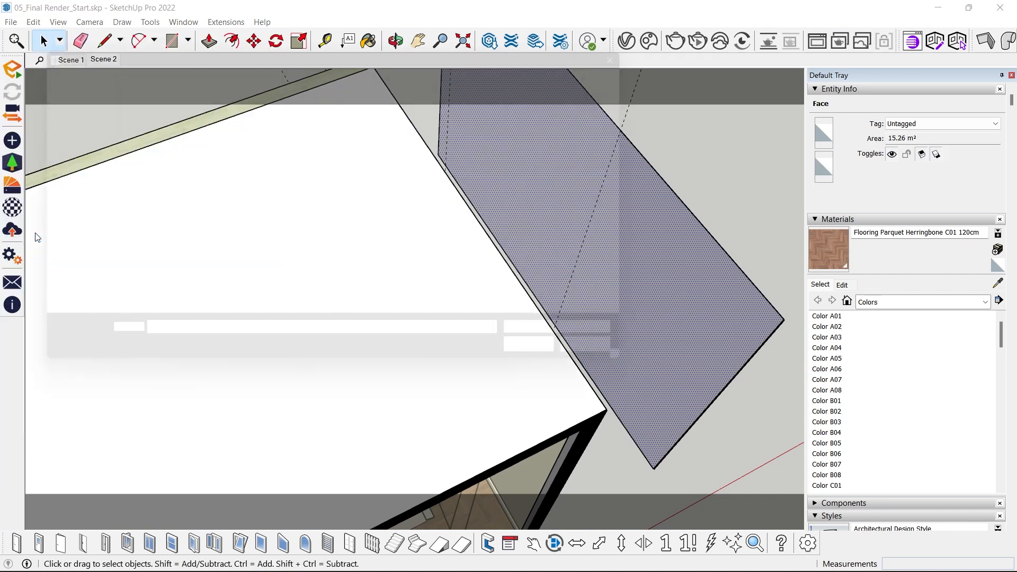
right_click(164, 122)
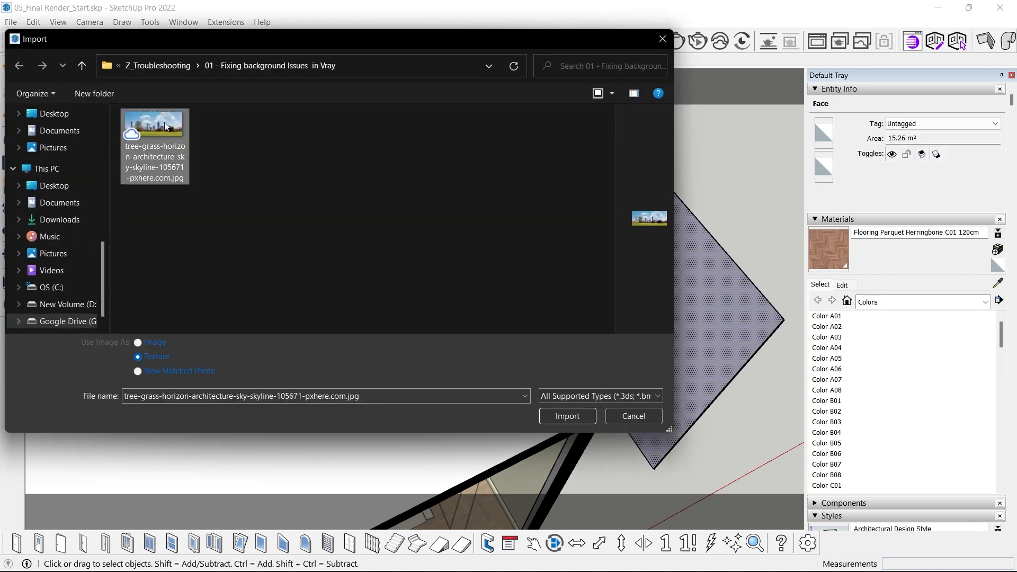
click(197, 129)
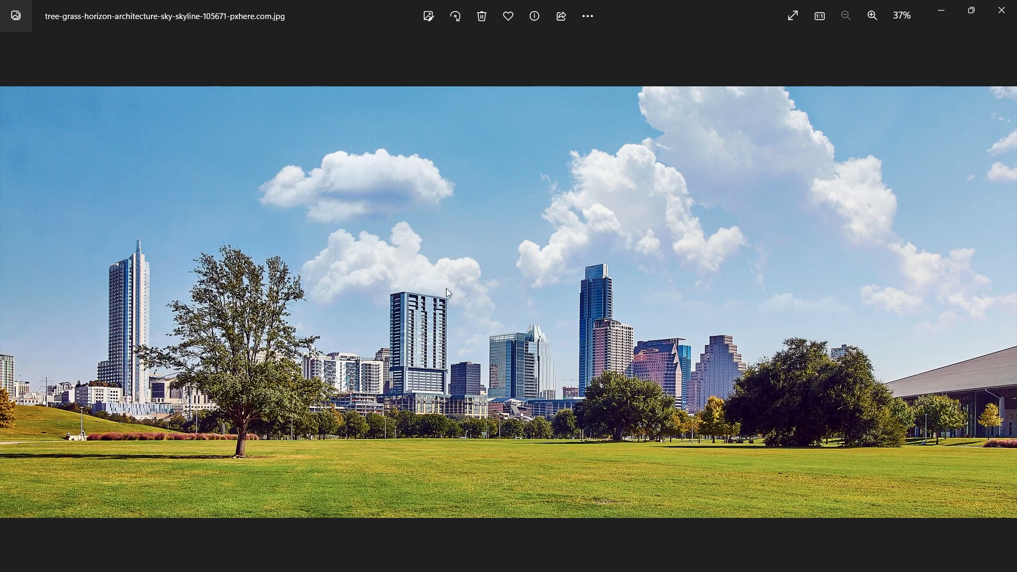
click(1001, 10)
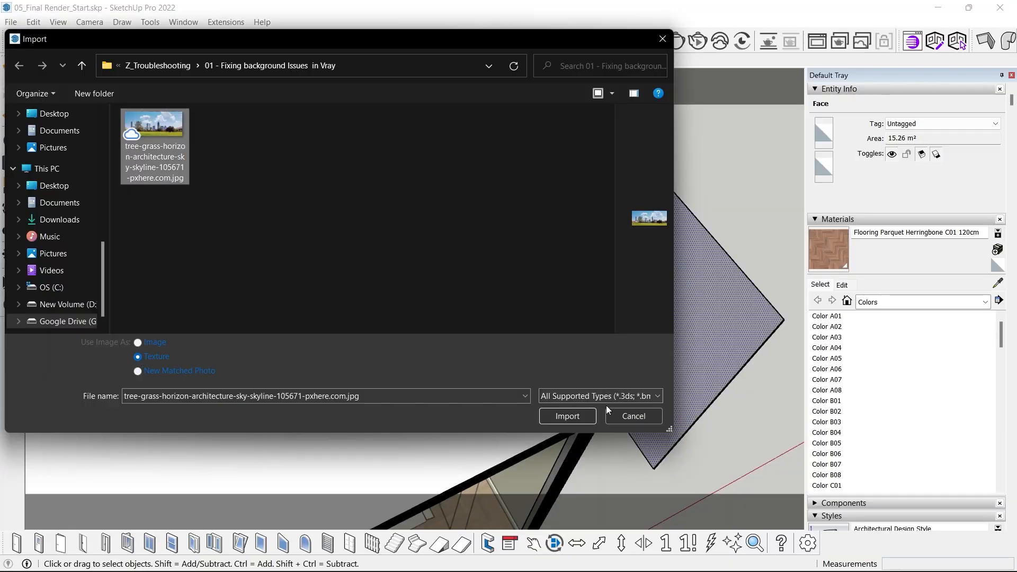
click(576, 415)
- Place the skyline texture from the rectangle's lower corner and scale it to cover the whole face
shift+middle_drag(536, 193, 325, 424)
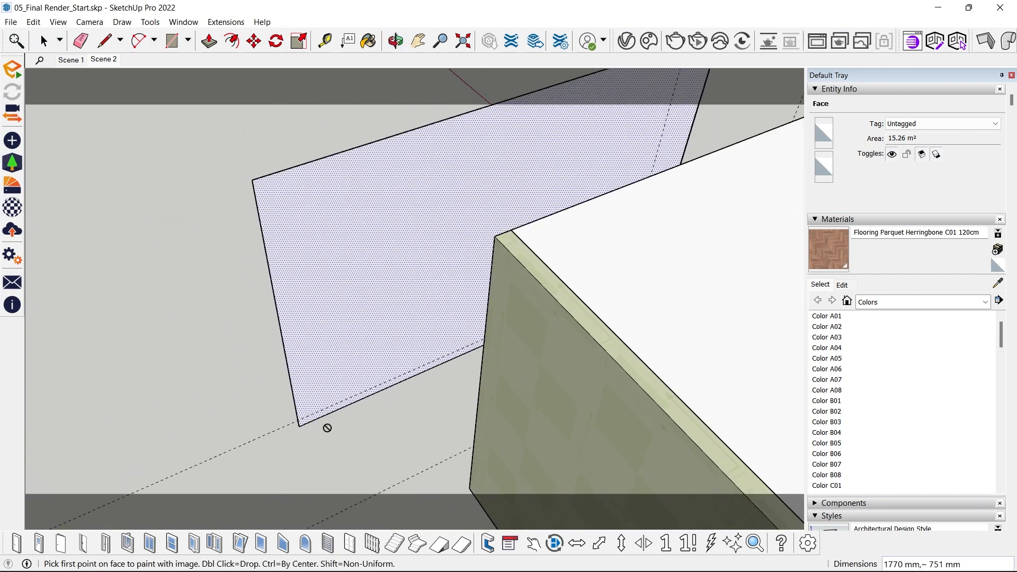
click(299, 426)
scroll(298, 418, down, 1)
scroll(312, 146, down, 3)
shift+middle_drag(313, 210, 351, 304)
click(471, 147)
middle_drag(471, 151, 561, 350)
scroll(468, 318, up, 3)
- Sample the skyline texture from the rectangle with the Paint Bucket and group the selected face
mouse_move(497, 333)
middle_down()
mouse_move(64, 363)
mouse_move(529, 403)
middle_up()
key(b)
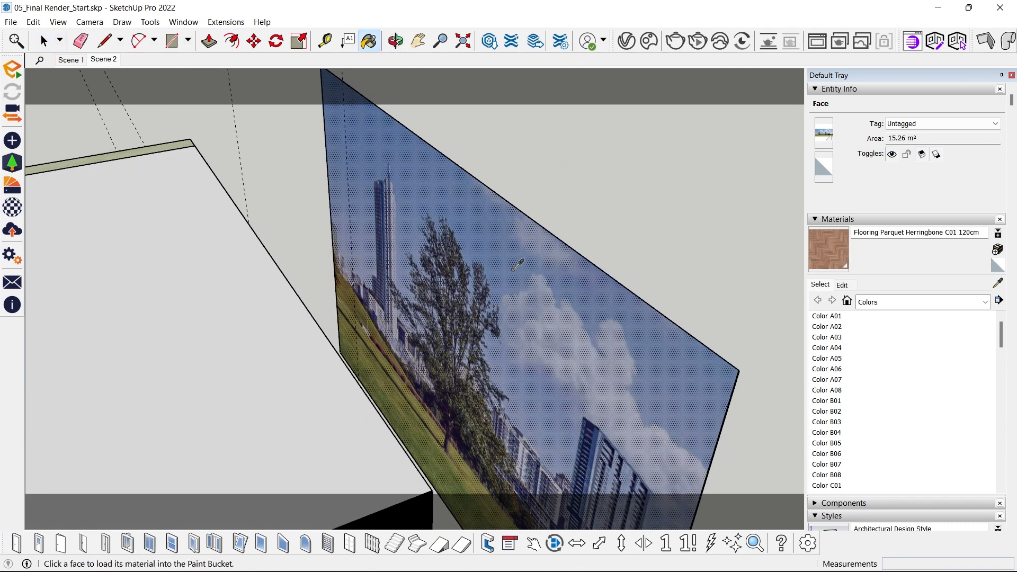
alt+click(516, 264)
mouse_move(518, 265)
middle_down()
mouse_move(166, 406)
mouse_move(306, 321)
mouse_move(512, 419)
mouse_move(263, 356)
mouse_move(722, 440)
mouse_move(420, 390)
mouse_move(466, 361)
mouse_move(494, 296)
middle_up()
key(space)
key(ctrl+g)
- Deselect the skyline backdrop and return to the Scene 2 view to check it through the window
scroll(495, 296, up, 1)
click(625, 268)
middle_drag(625, 268, 509, 273)
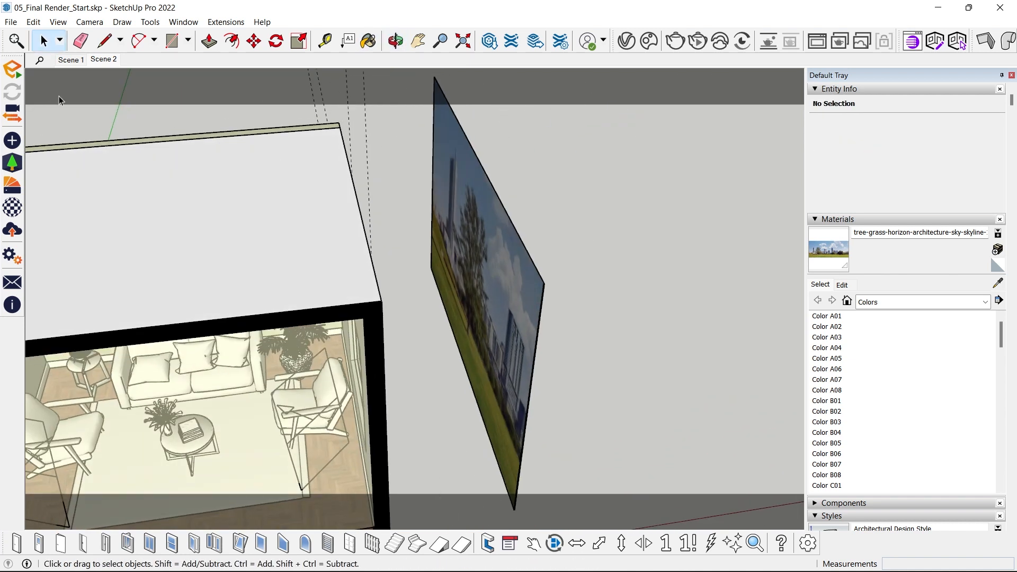
click(104, 59)
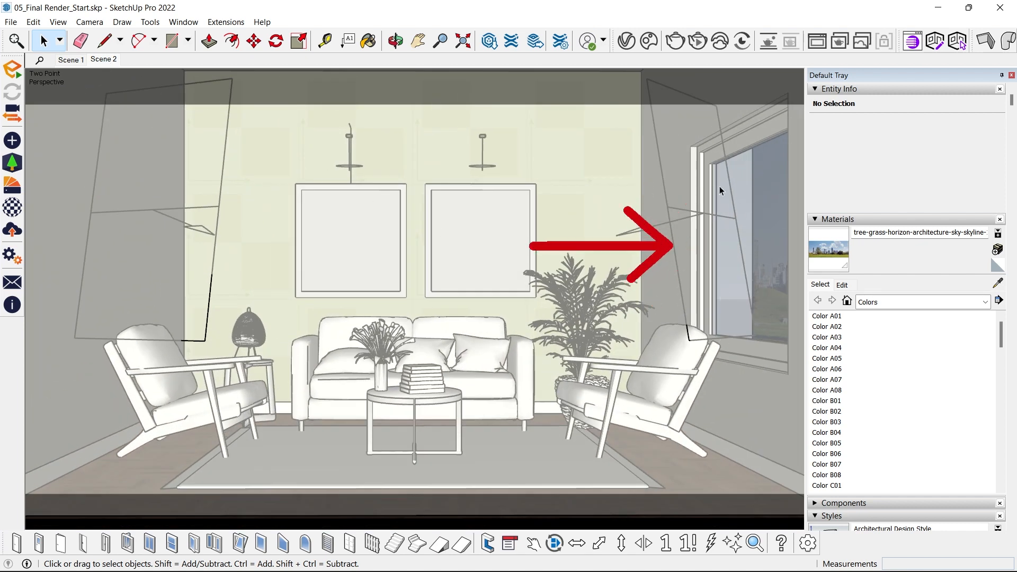
- Reposition the skyline backdrop outside the window so it fills the opening, and return to the Scene 2 view
scroll(490, 204, down, 4)
middle_drag(486, 205, 566, 276)
scroll(576, 313, up, 2)
key(m)
click(561, 367)
click(545, 321)
key(space)
click(104, 61)
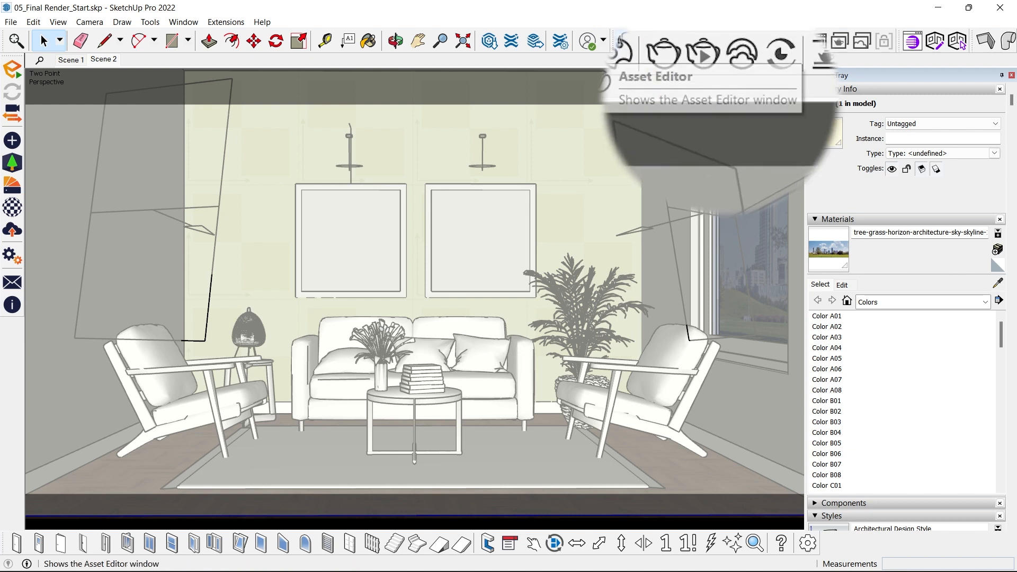
- Start an interactive render and compare the room with SunLight switched off and back on in the LightMix
click(706, 56)
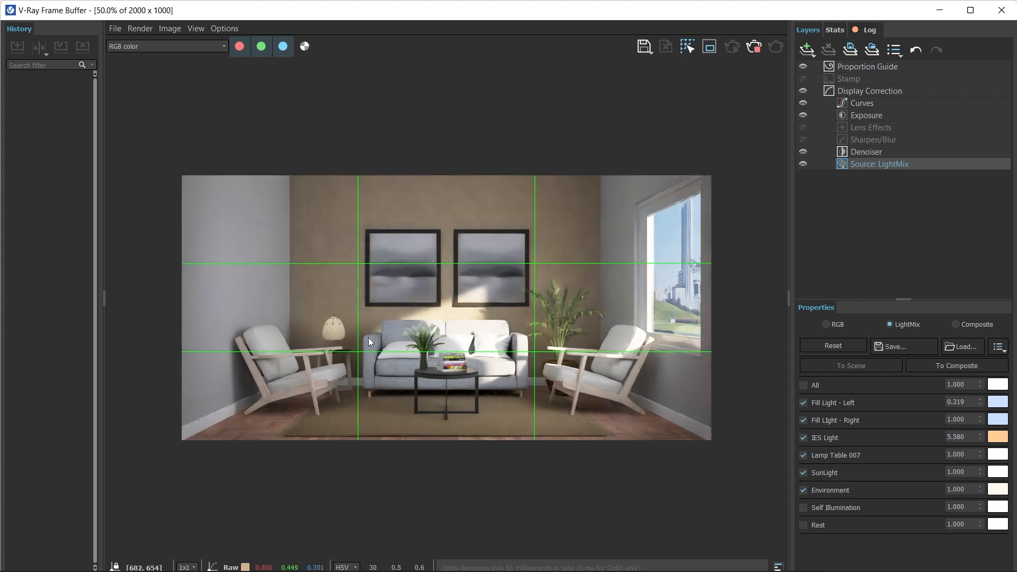
click(803, 472)
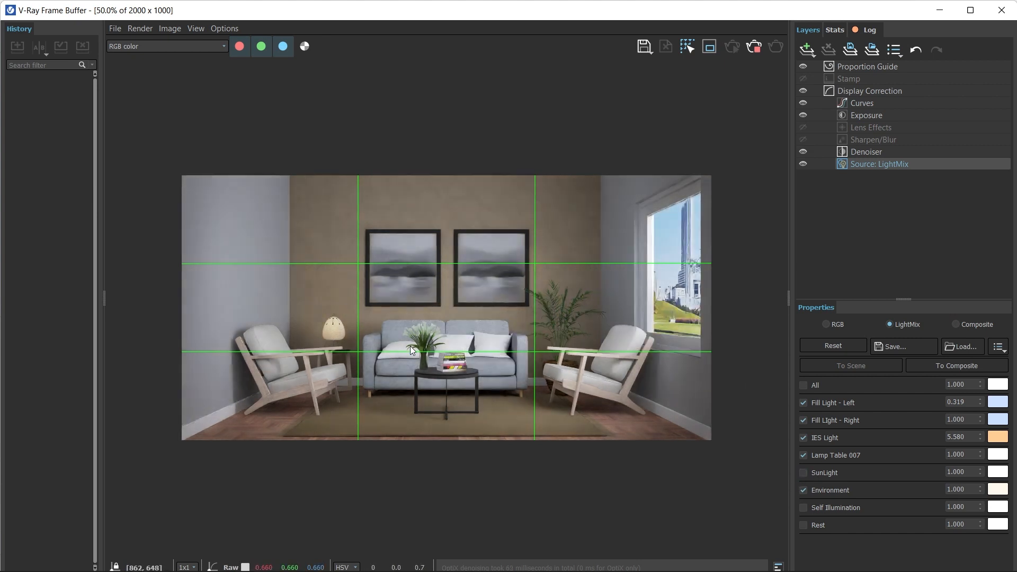
click(801, 470)
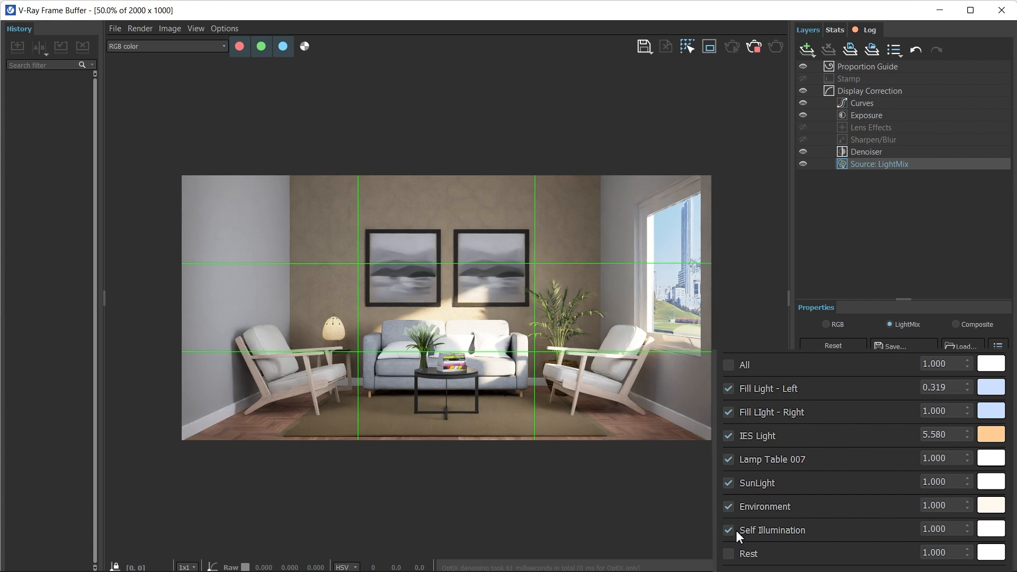
- Enable Self Illumination and Rest in the LightMix and stop the interactive render
click(730, 554)
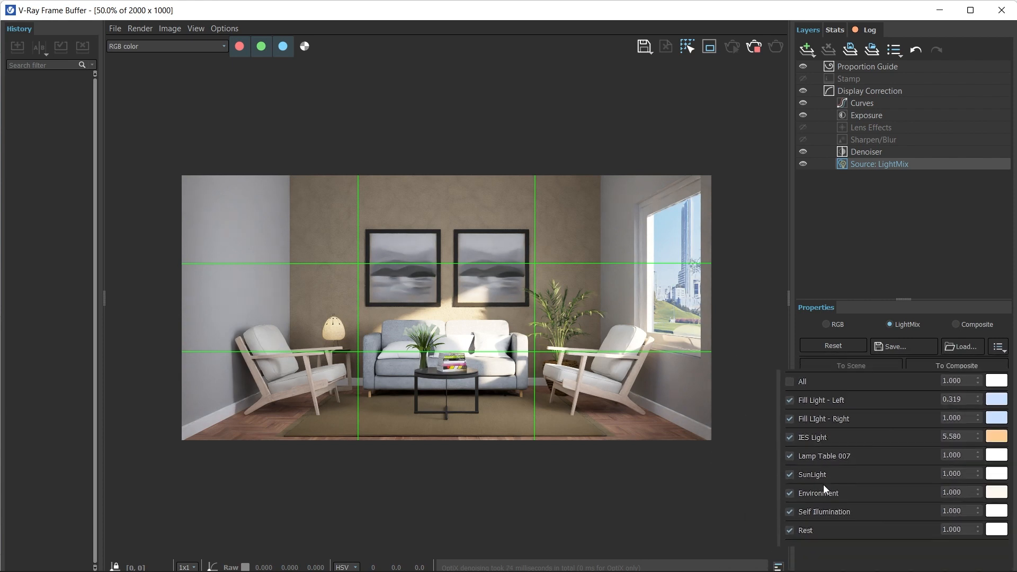
click(754, 48)
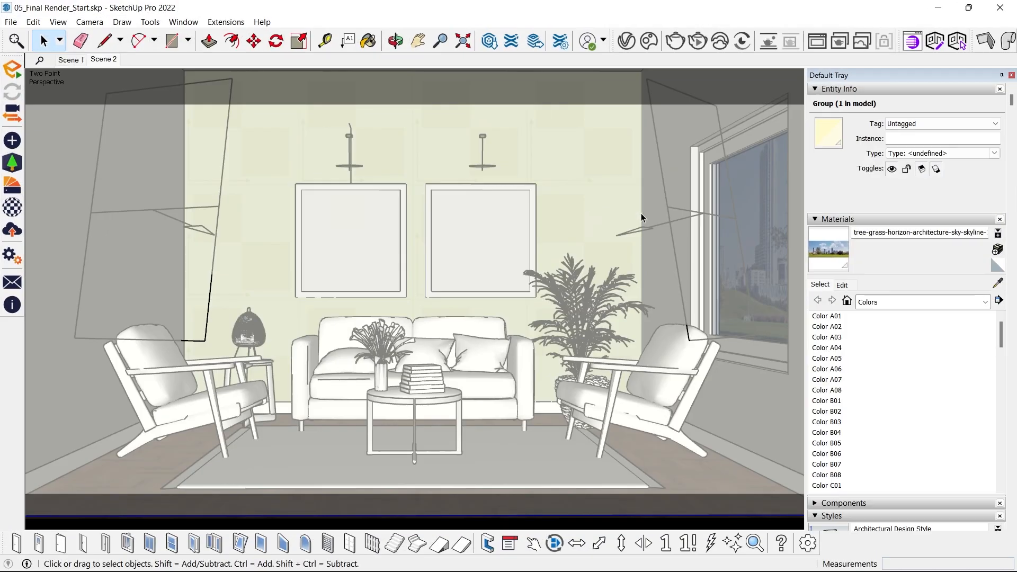
- Select the skyline backdrop group outside the room and sample its texture with the Paint Bucket
scroll(641, 218, down, 4)
middle_drag(641, 218, 657, 360)
scroll(510, 231, up, 2)
click(511, 231)
scroll(510, 231, up, 1)
key(b)
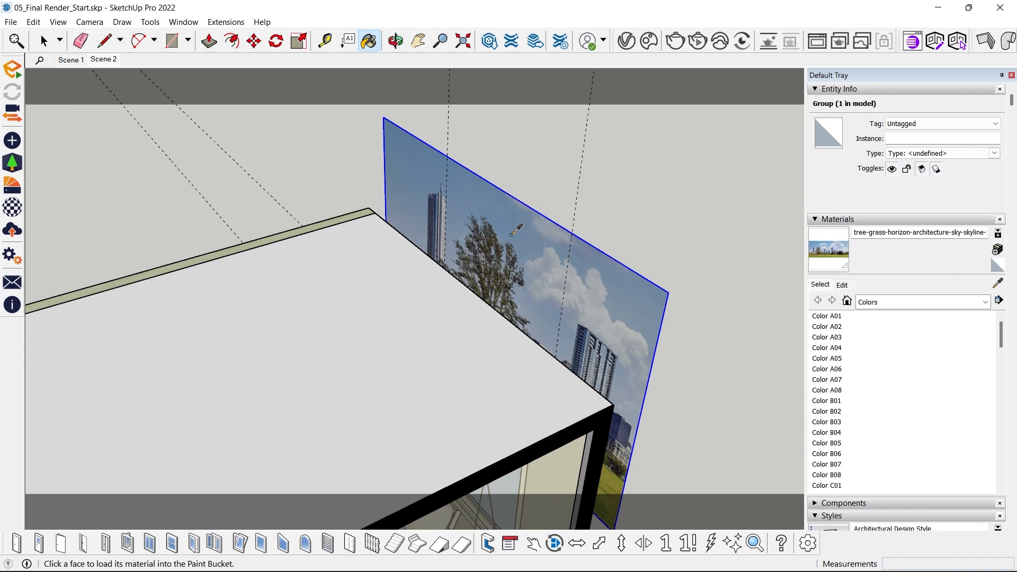
- Make the sampled skyline material editable in the V-Ray Asset Editor and add an Emissive layer to it
click(627, 41)
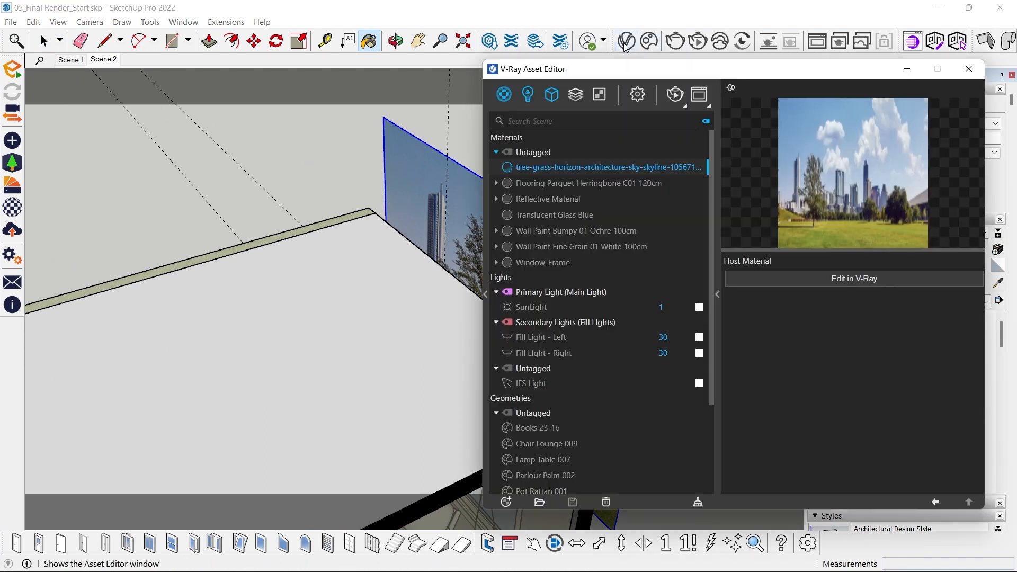
drag(713, 75, 310, 57)
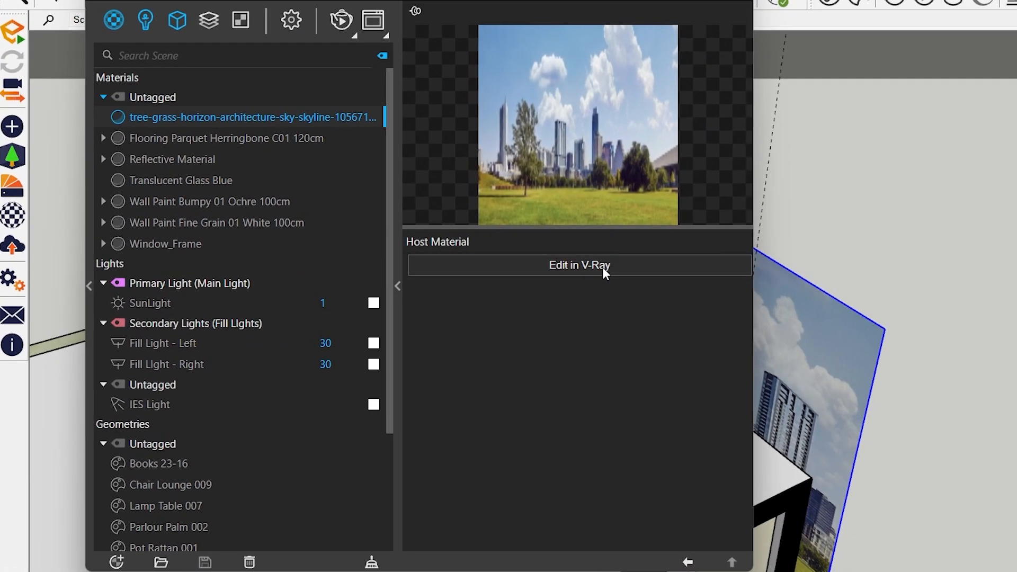
click(604, 269)
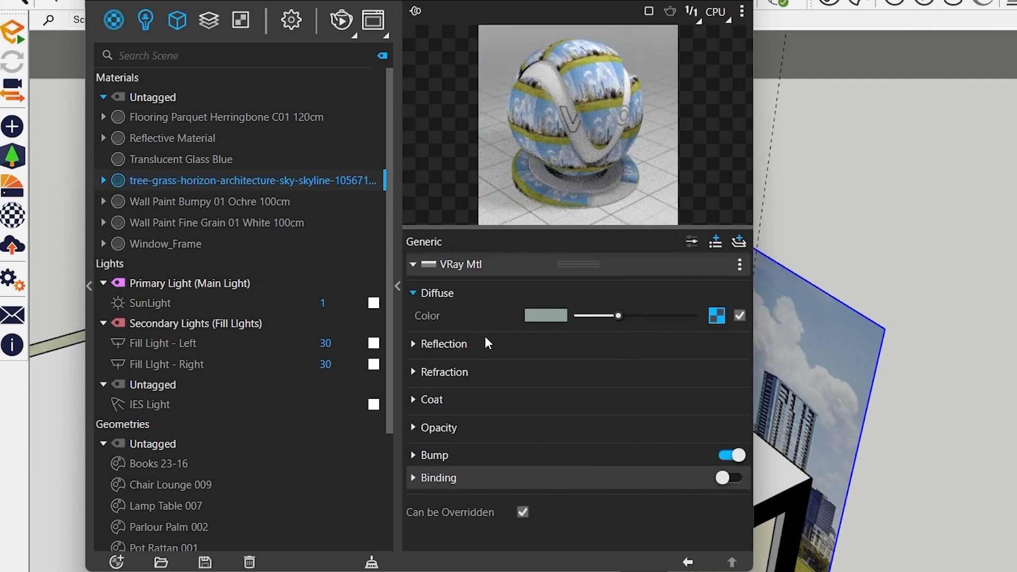
click(738, 244)
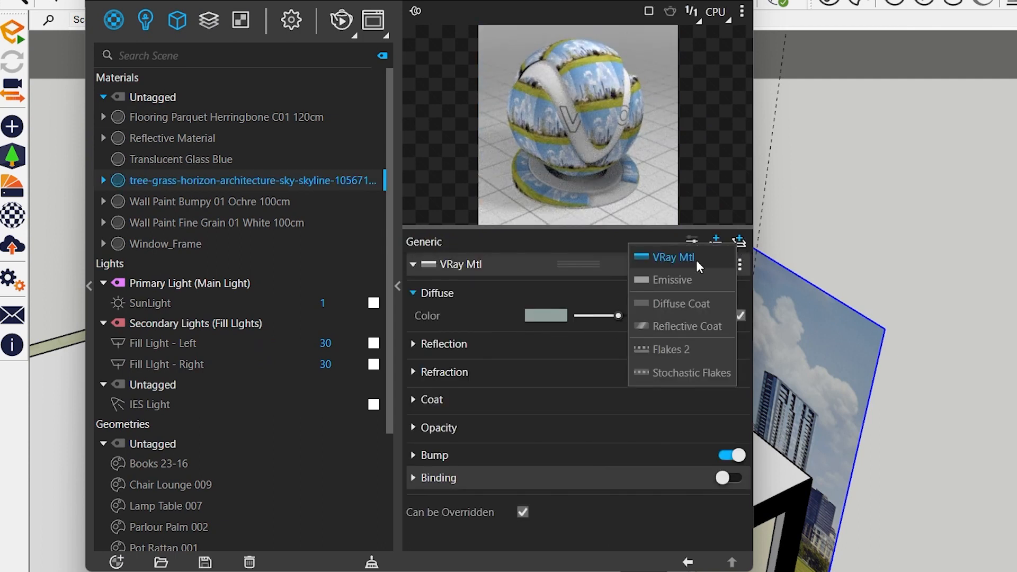
click(694, 279)
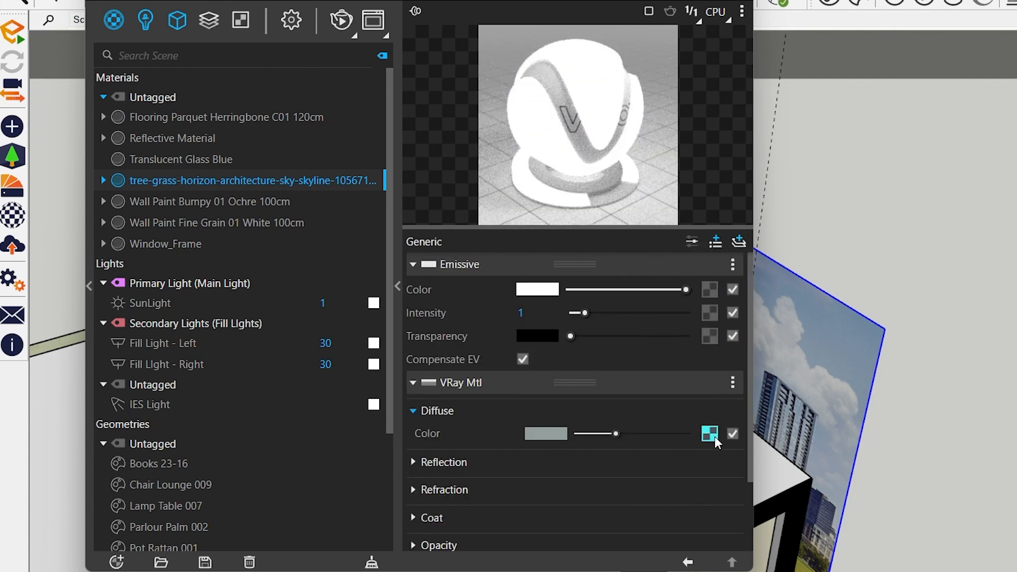
- Copy the skyline material's diffuse texture and paste it as a copy into the Emissive color slot
right_click(710, 434)
click(682, 444)
right_click(710, 289)
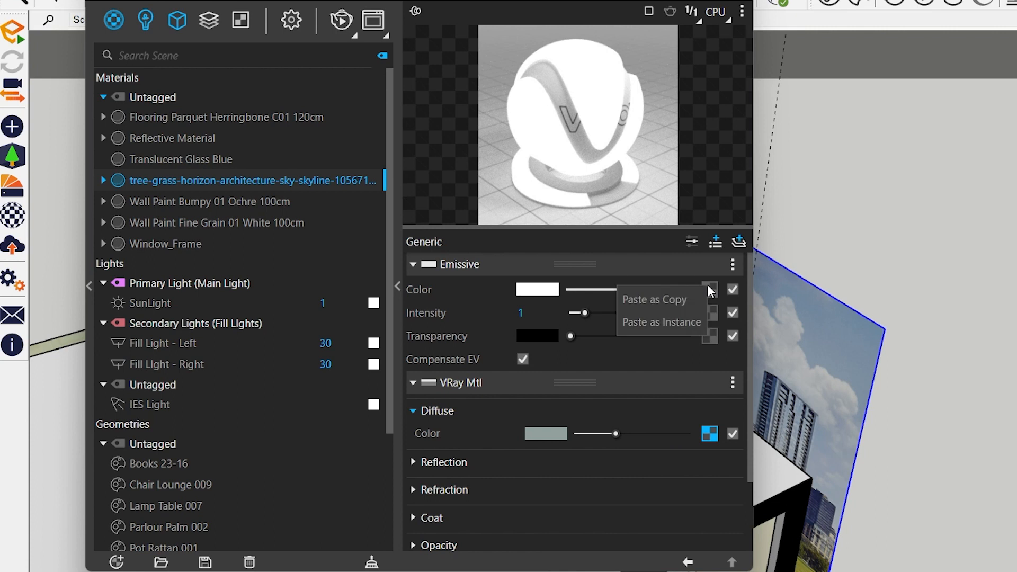
click(664, 302)
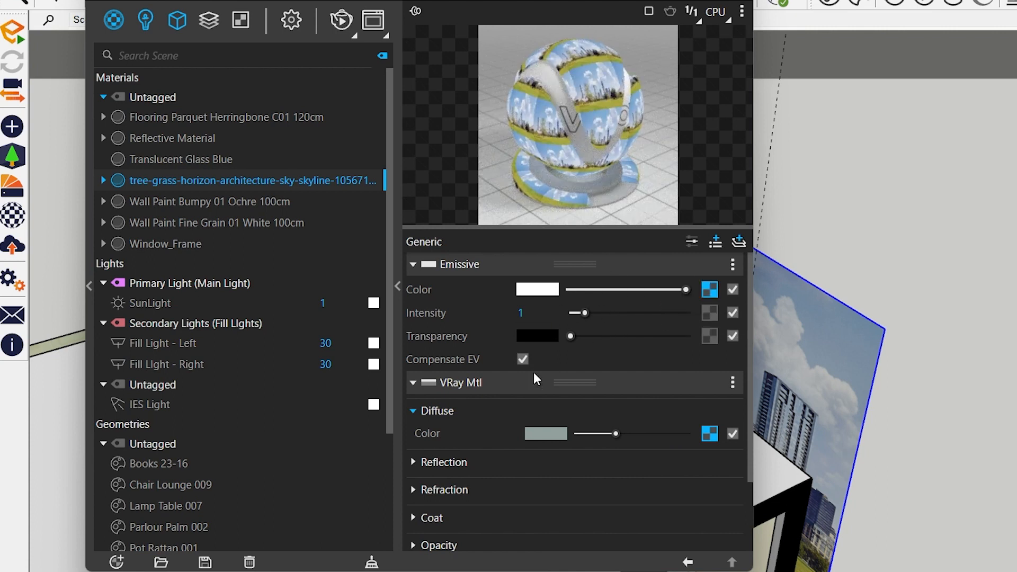
click(520, 356)
- Add Raytrace Properties to the skyline material and turn off Cast Shadows
click(714, 245)
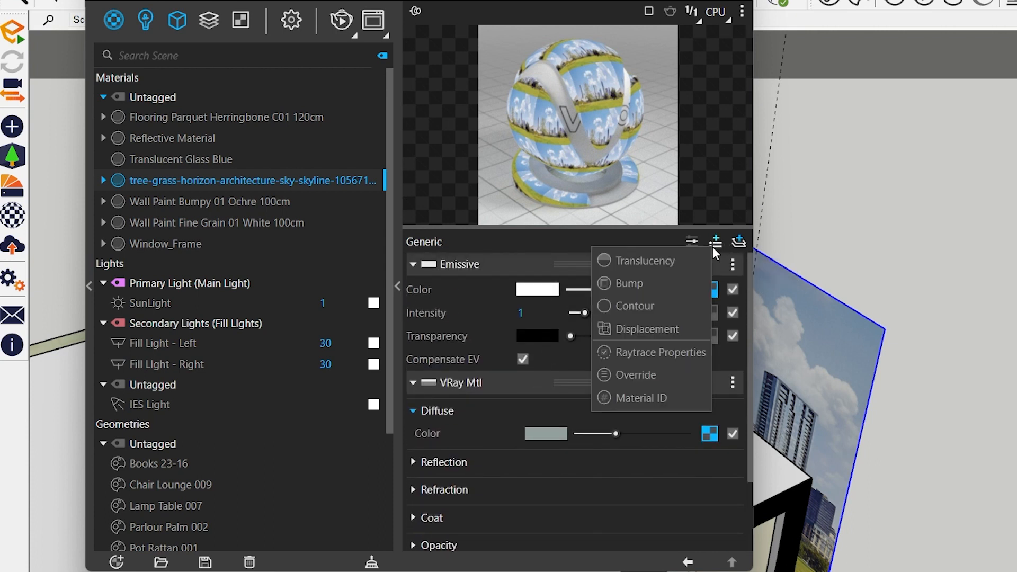
click(669, 351)
click(491, 383)
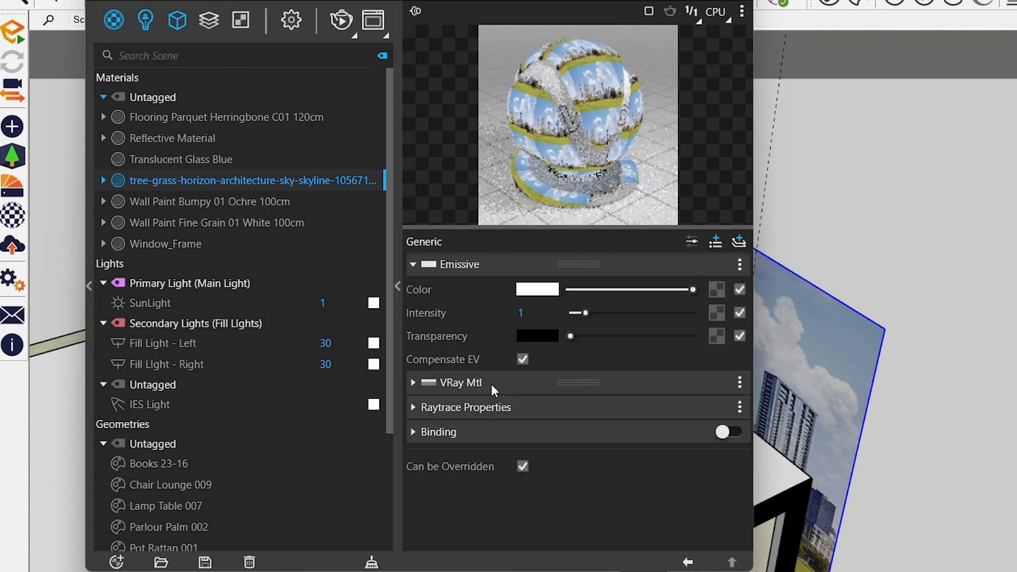
click(453, 408)
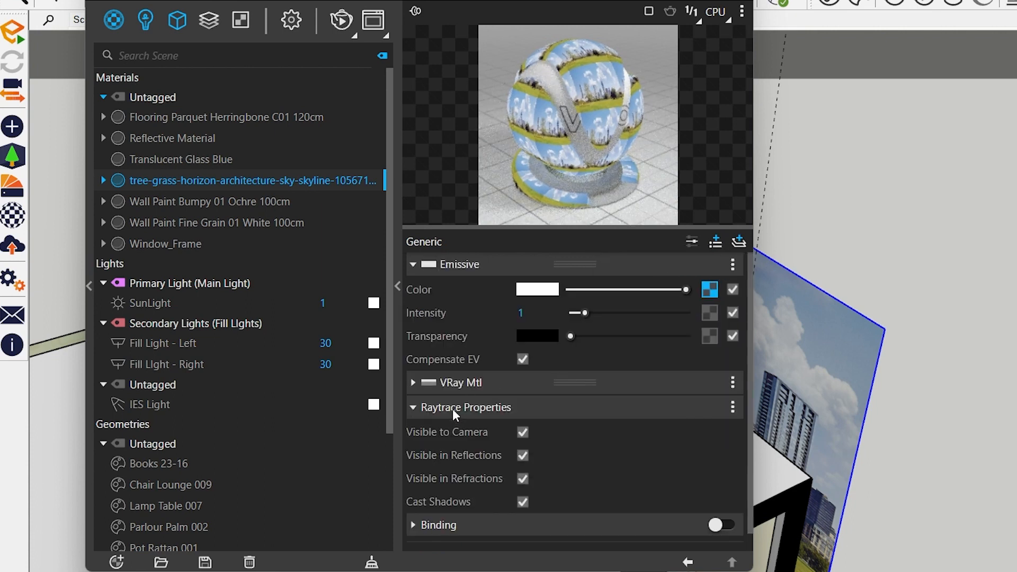
click(523, 501)
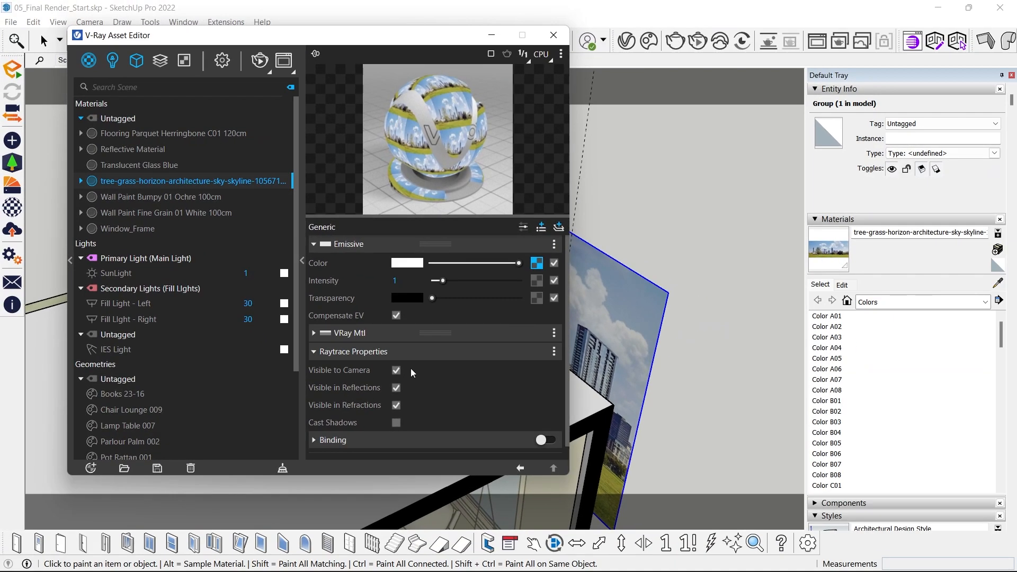
- Leave the Asset Editor, return to the Scene 2 view, and start an interactive render
click(554, 35)
click(103, 58)
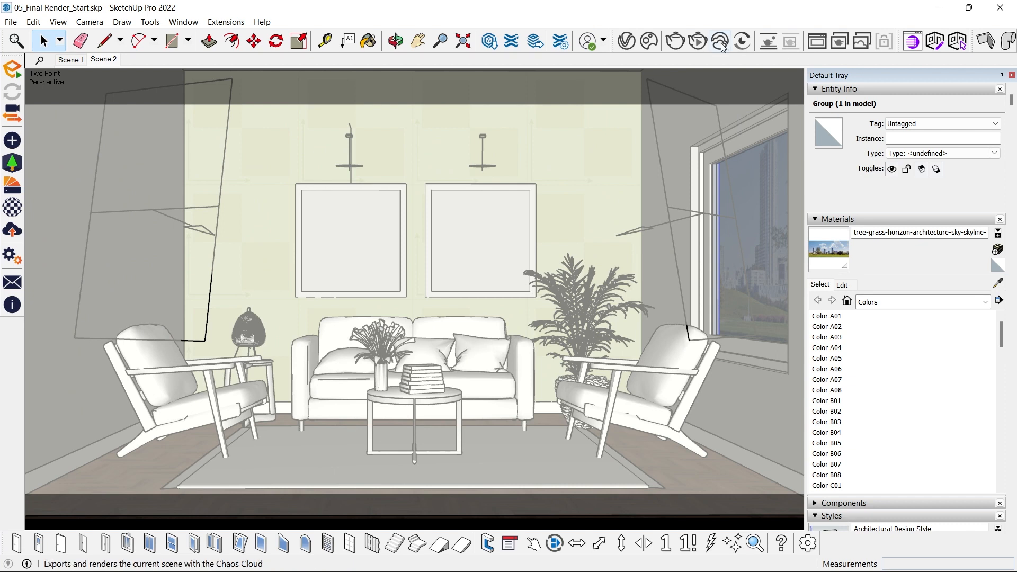
click(698, 42)
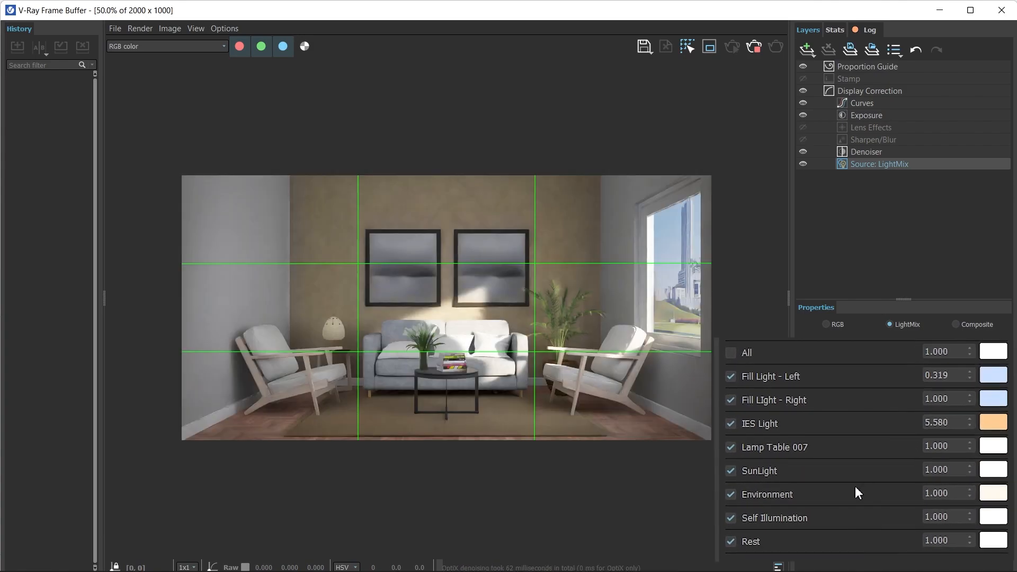
- Raise the Self Illumination intensity in the LightMix through 10 and 15 to 20, checking the window view
key(ctrl+a)
text(10)
key(Return)
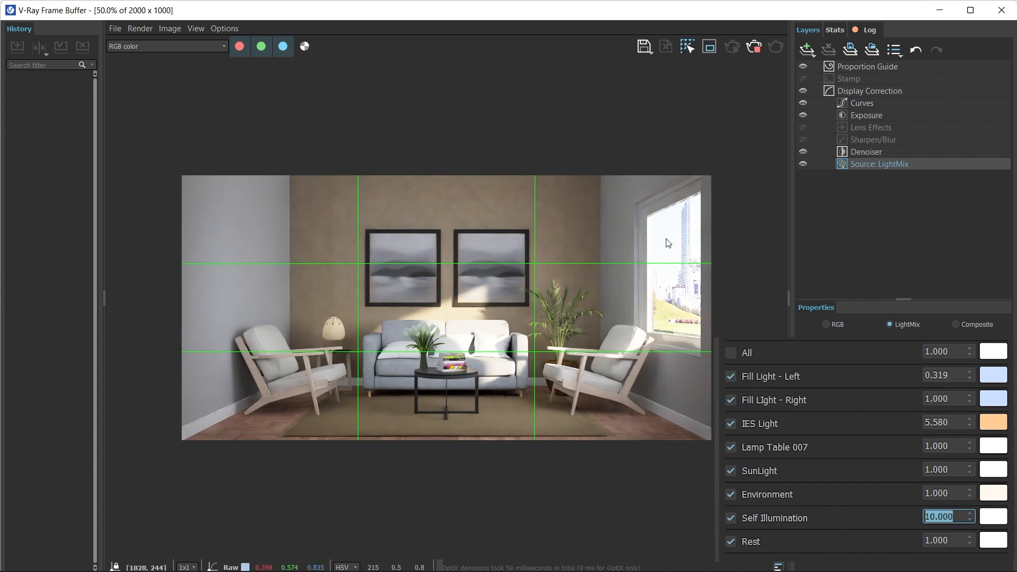
scroll(668, 293, up, 2)
scroll(673, 308, down, 2)
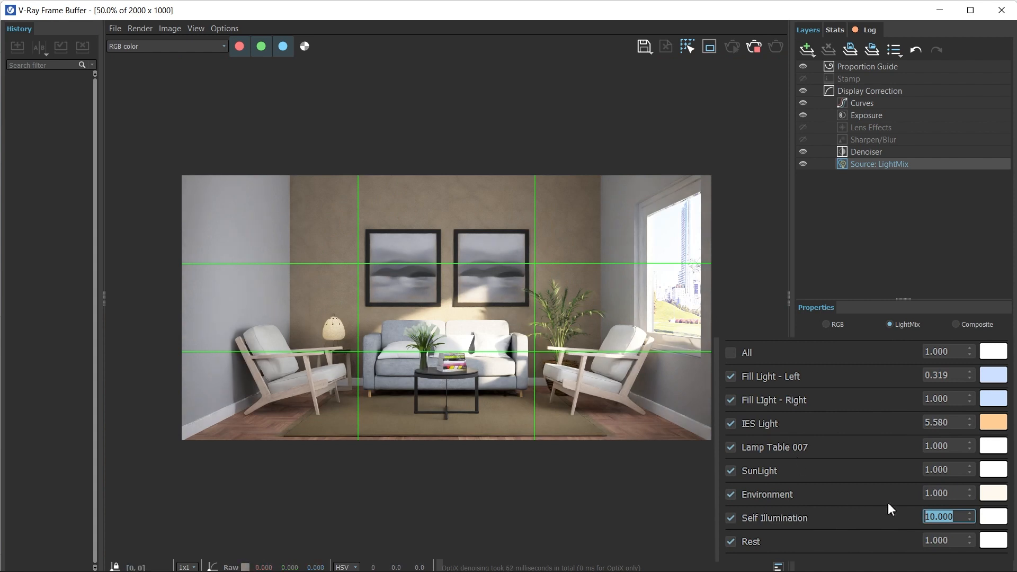
text(15)
key(Return)
text(20)
key(Return)
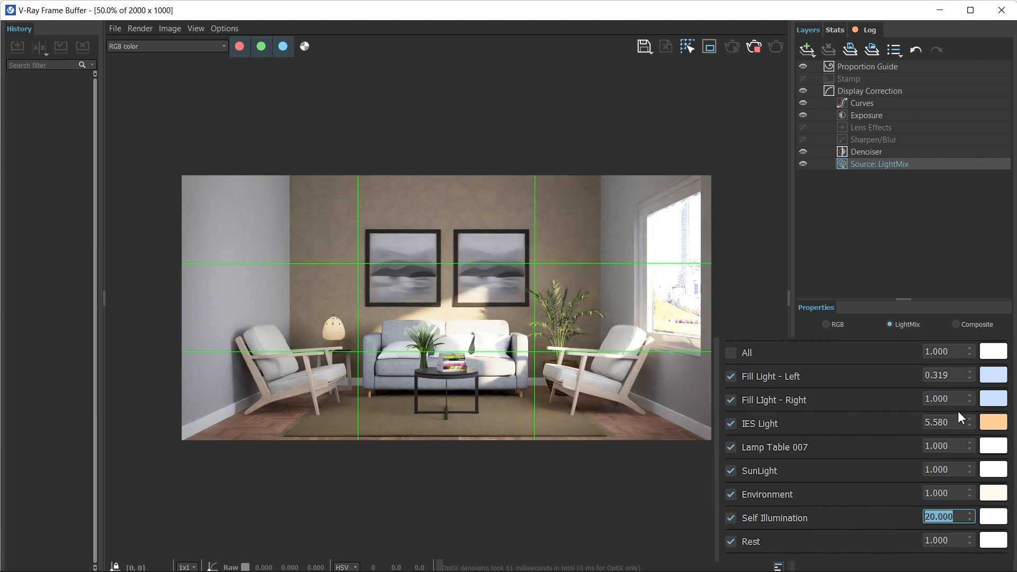
- Set the Environment intensity in the LightMix to 5 and inspect the window in the render
double_click(942, 493)
text(5)
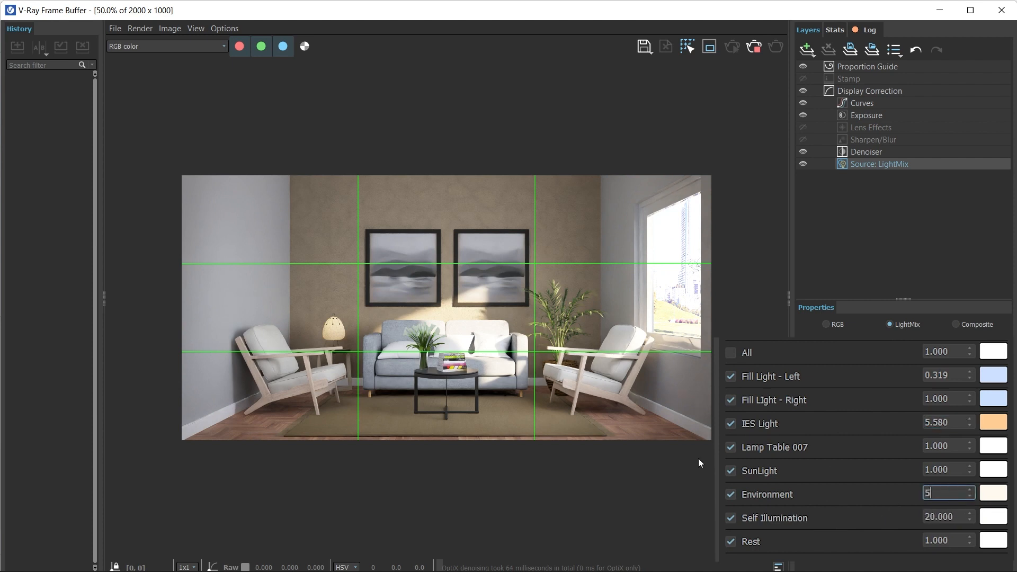
key(Return)
scroll(508, 336, up, 2)
scroll(503, 346, down, 2)
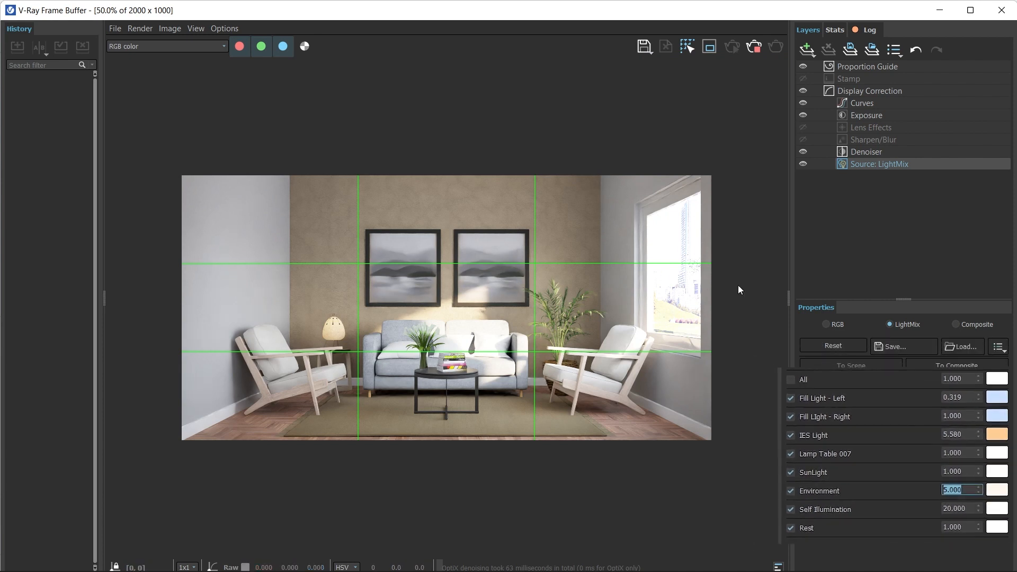
- Hide the Frame Buffer's layers pane, move the window aside to uncover the model, and lock the render camera
mouse_move(667, 18)
mouse_down()
mouse_move(324, 95)
mouse_move(466, 76)
mouse_up()
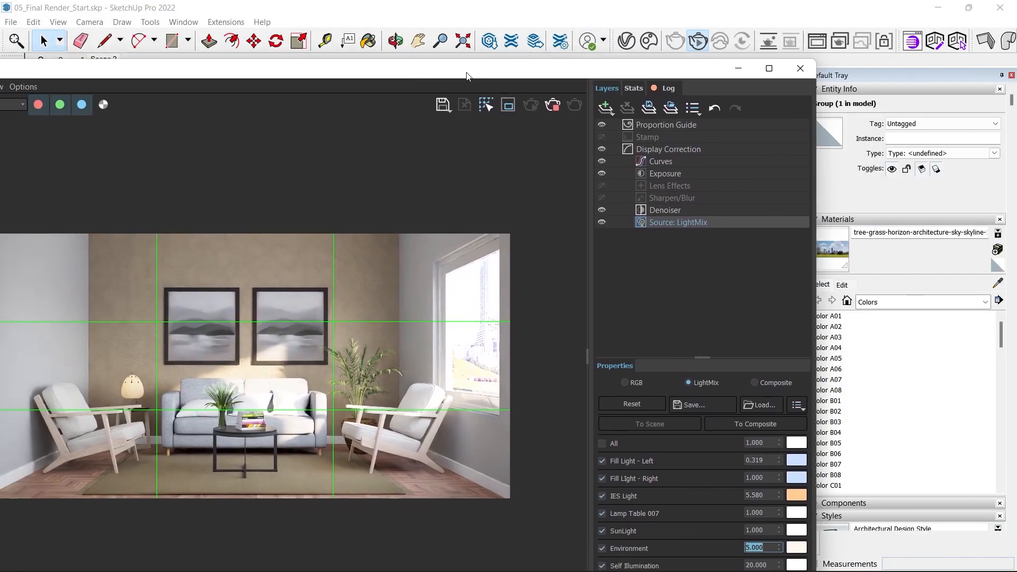
drag(590, 145, 809, 165)
mouse_move(305, 79)
mouse_down()
mouse_move(517, 74)
mouse_move(38, 166)
mouse_up()
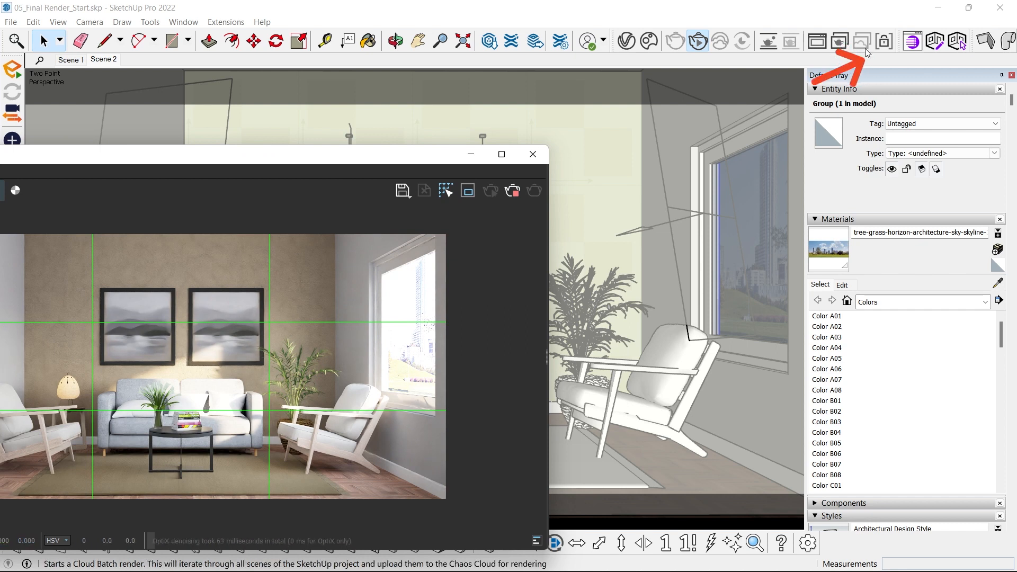
click(883, 42)
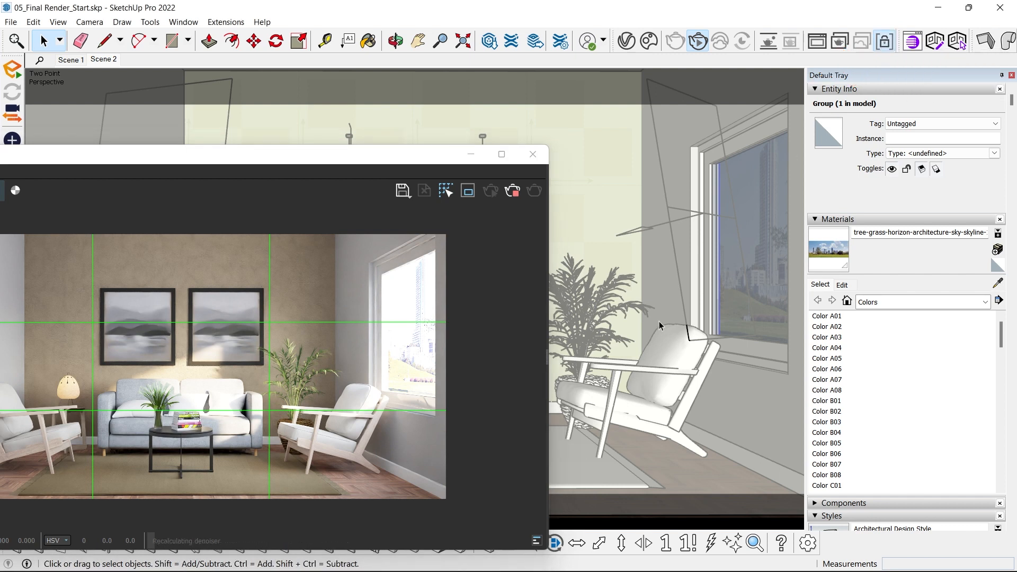
- Orbit to the skyline backdrop outside the room and lower it by about 109 mm
middle_drag(683, 302, 696, 184)
scroll(695, 196, up, 3)
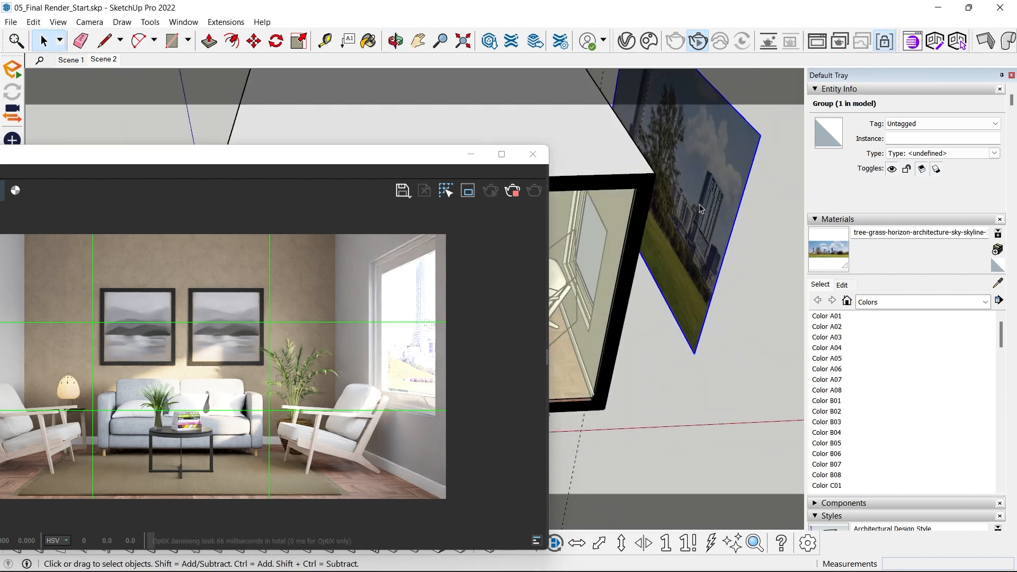
key(m)
middle_drag(762, 245, 744, 189)
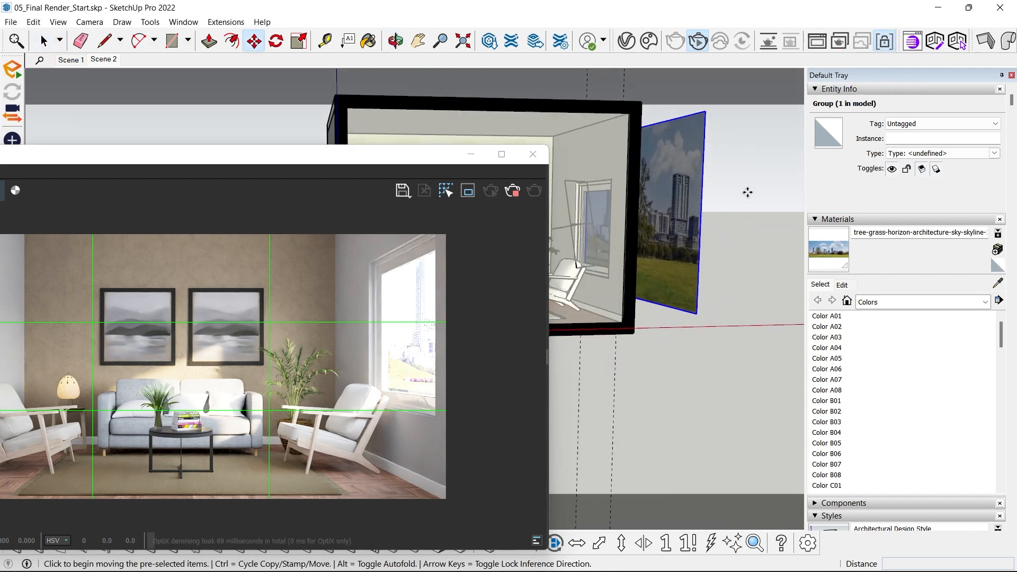
scroll(723, 181, up, 2)
click(723, 182)
click(725, 191)
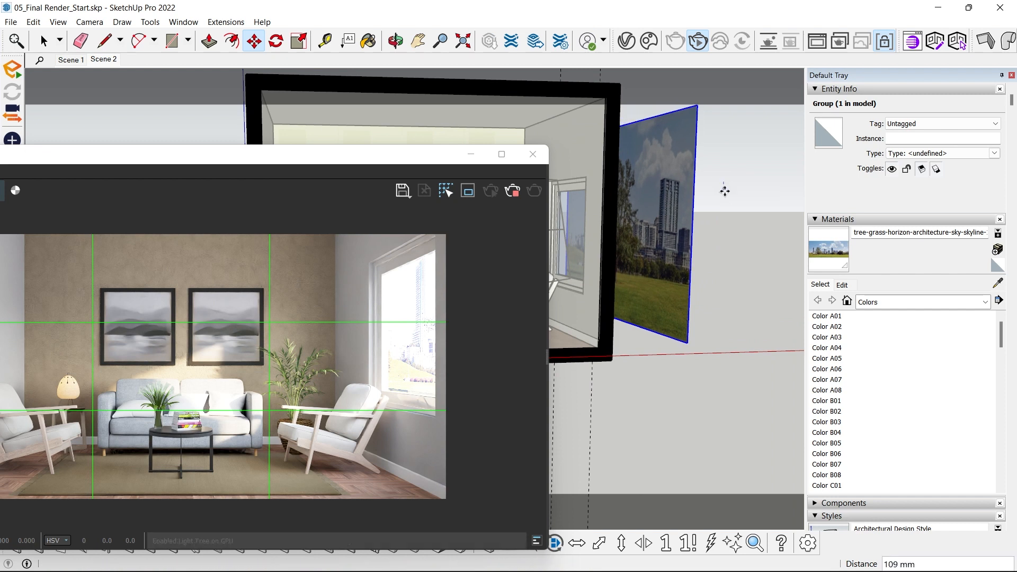
- Move the skyline backdrop about 439 mm along the green axis
middle_drag(725, 191, 688, 397)
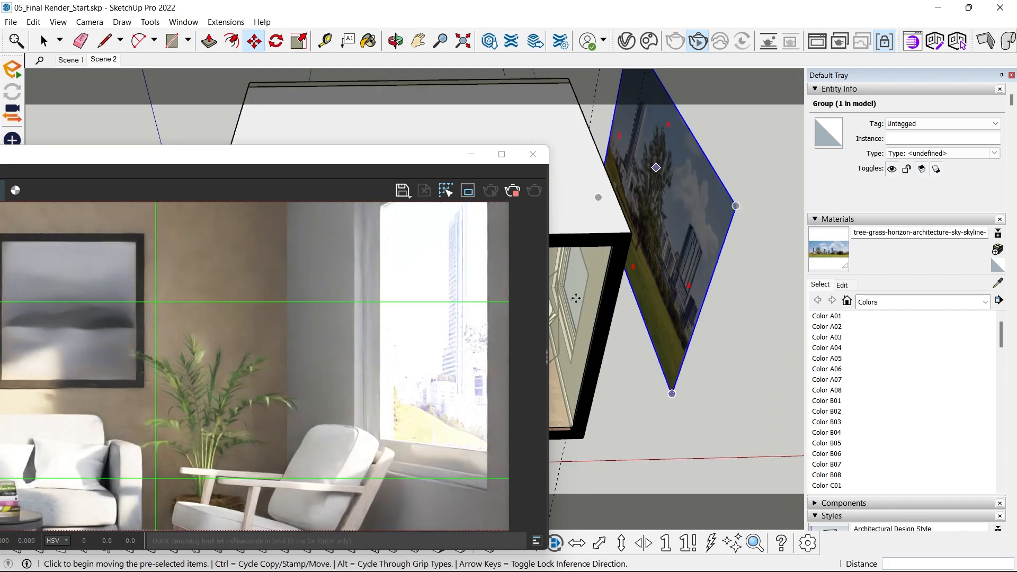
click(747, 387)
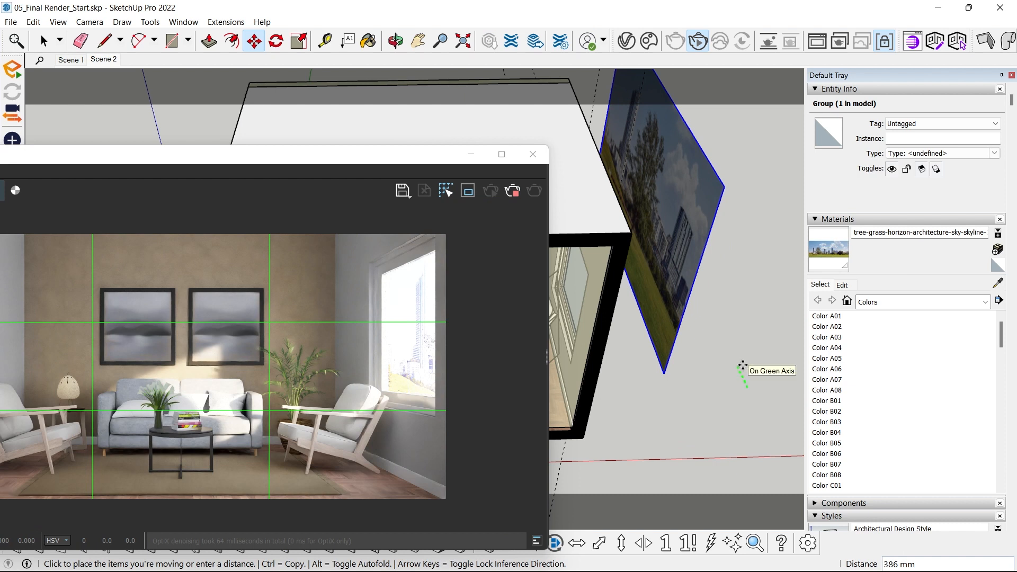
click(741, 363)
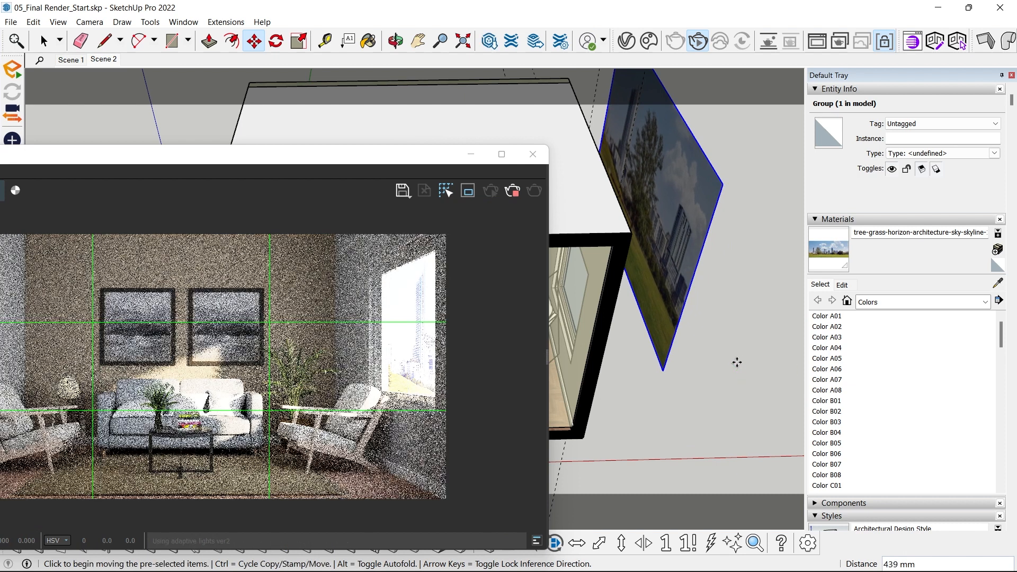
- Examine how the skyline sits behind the window in the updated render
scroll(476, 316, up, 3)
scroll(468, 360, down, 4)
scroll(455, 363, up, 4)
scroll(466, 363, down, 3)
scroll(460, 316, up, 4)
scroll(450, 349, down, 3)
scroll(421, 395, up, 3)
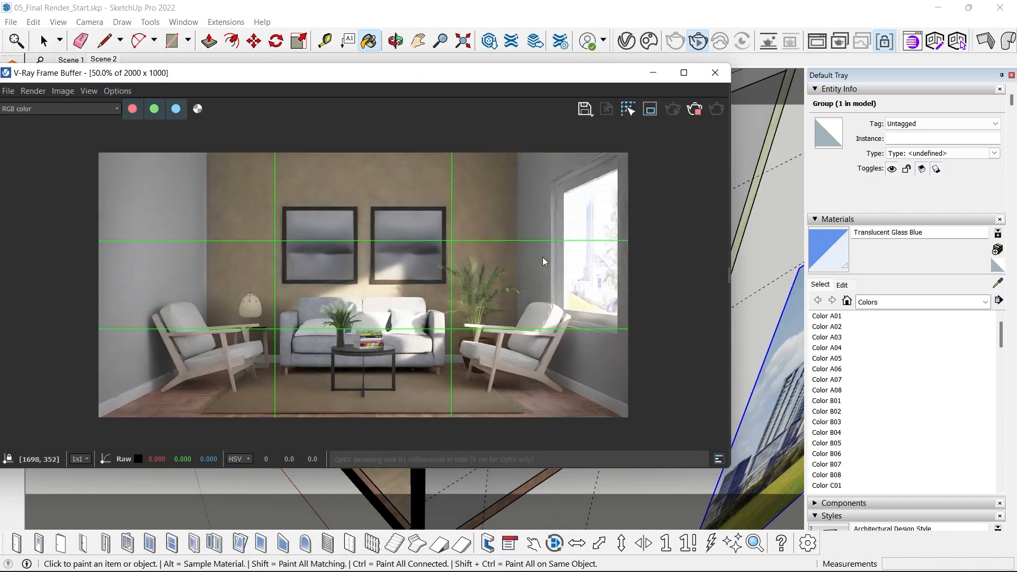
- Inspect the skyline's brightness and detail through the window in the render, both close up and across the full frame
scroll(582, 270, up, 3)
scroll(615, 282, up, 1)
scroll(531, 304, down, 3)
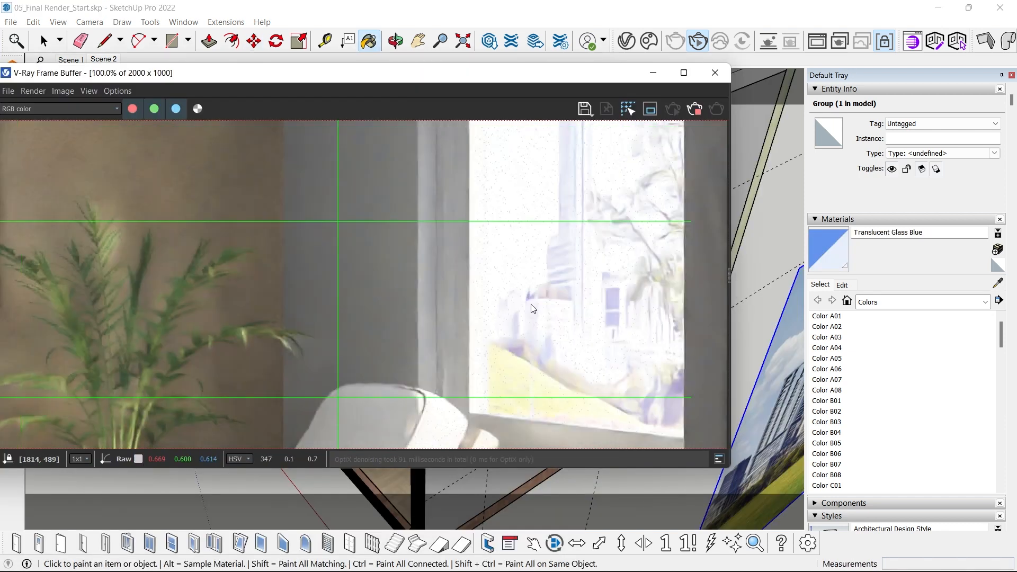
scroll(588, 241, up, 1)
scroll(575, 254, down, 1)
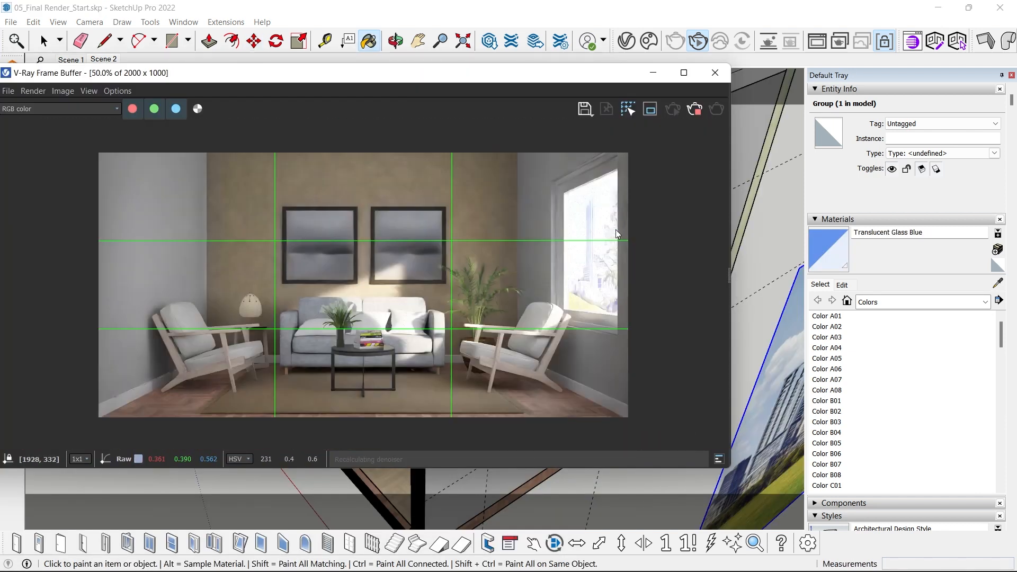
scroll(583, 244, up, 1)
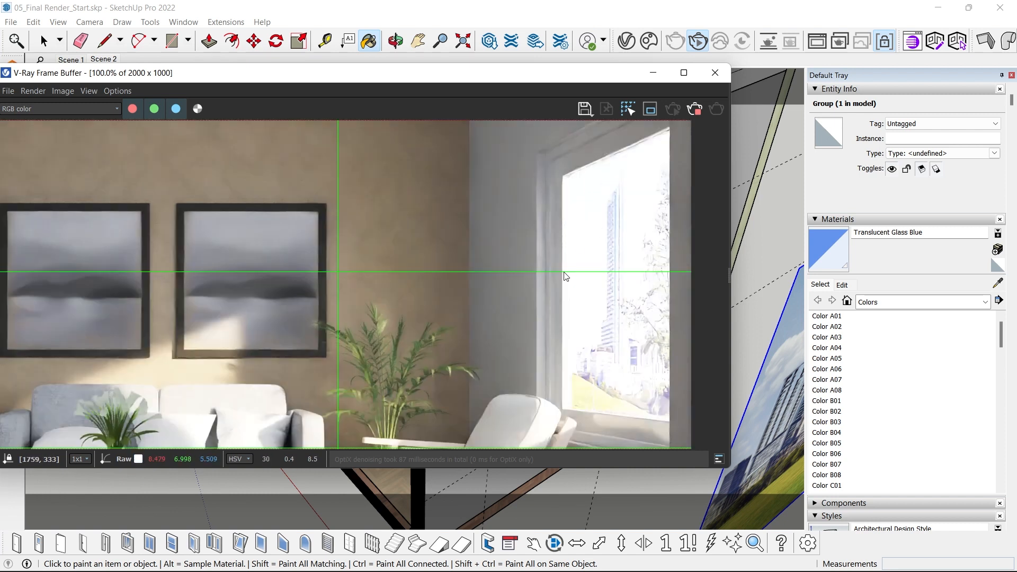
scroll(637, 265, down, 1)
- Reposition the V-Ray Frame Buffer window over the model, keeping the full render in view and the V-Ray tools accessible
drag(530, 73, 547, 97)
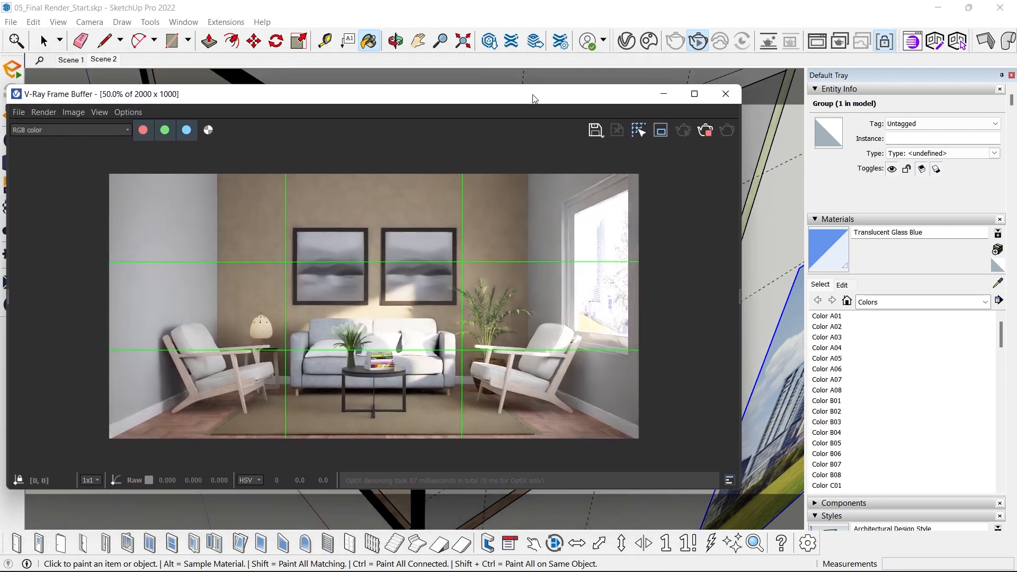
drag(49, 95, 93, 94)
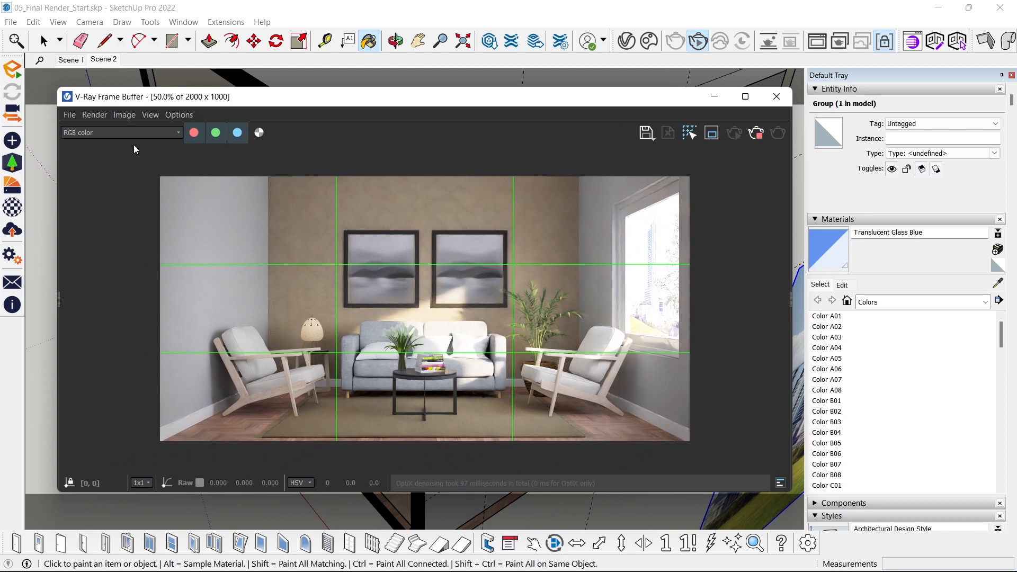
drag(636, 110, 576, 99)
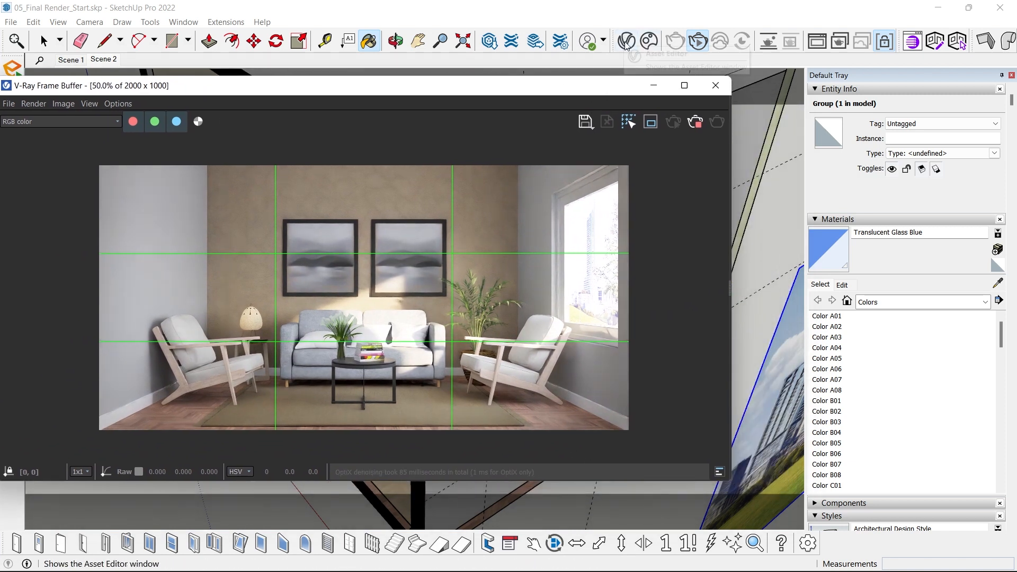